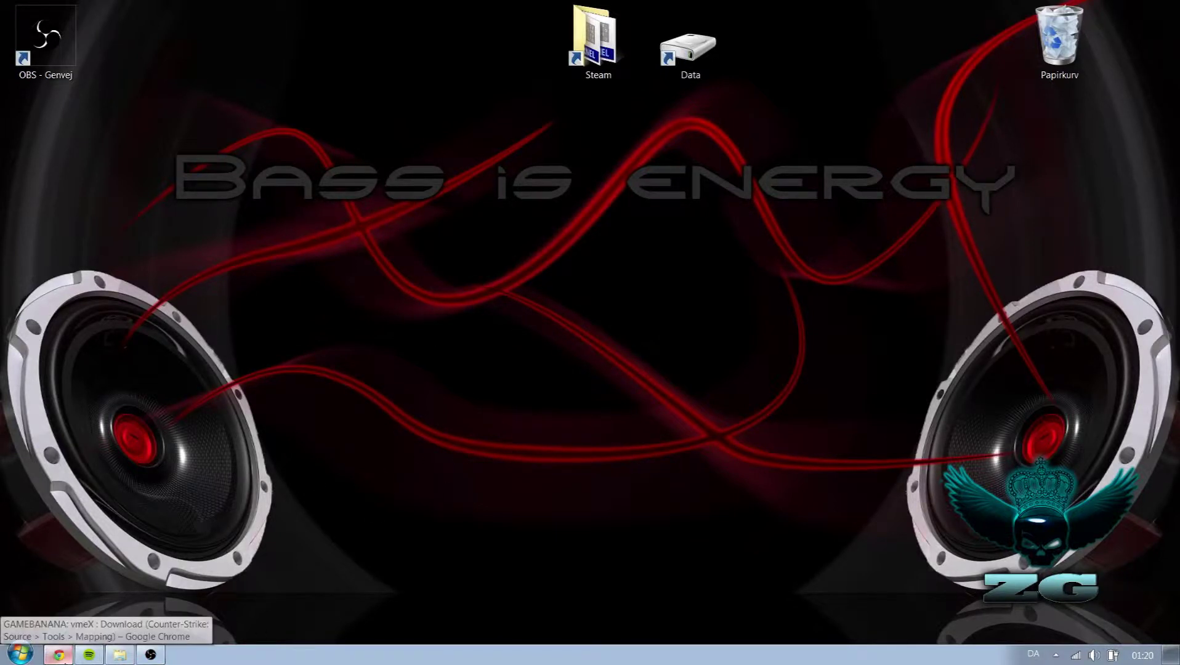
Download vmex.zip through the GameBanana direct link, set to open in WinRAR when finished
{"action": "left_click", "coordinate": [58, 654]}
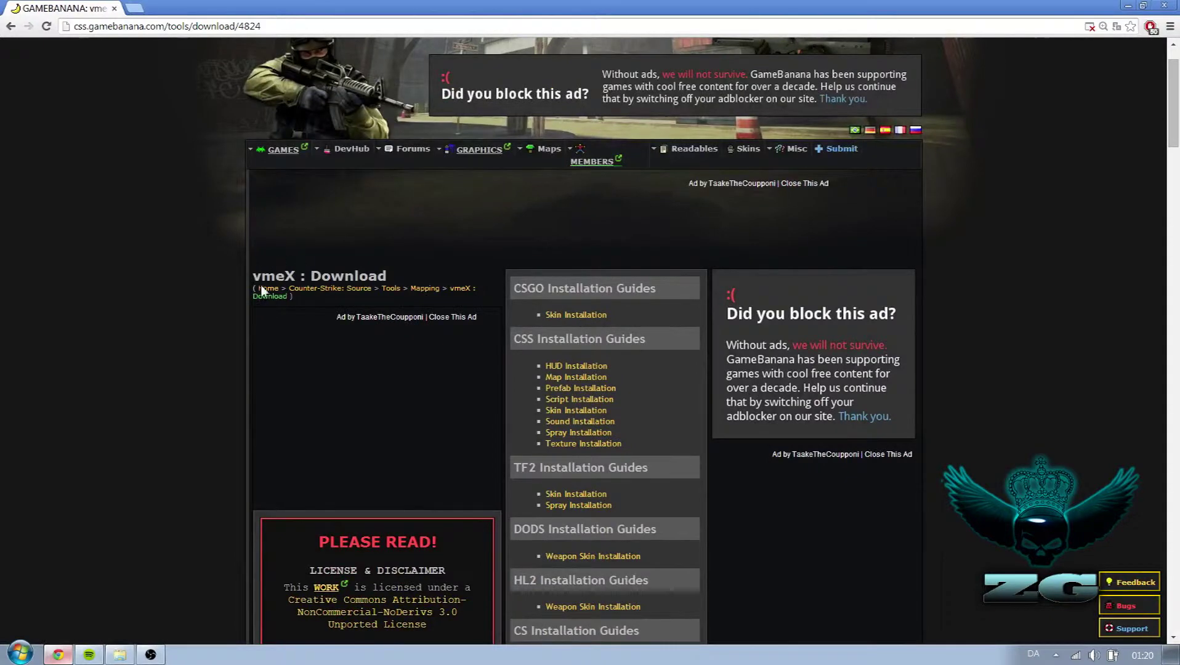
{"action": "scroll", "coordinate": [383, 289], "scroll_direction": "down", "scroll_amount": 3}
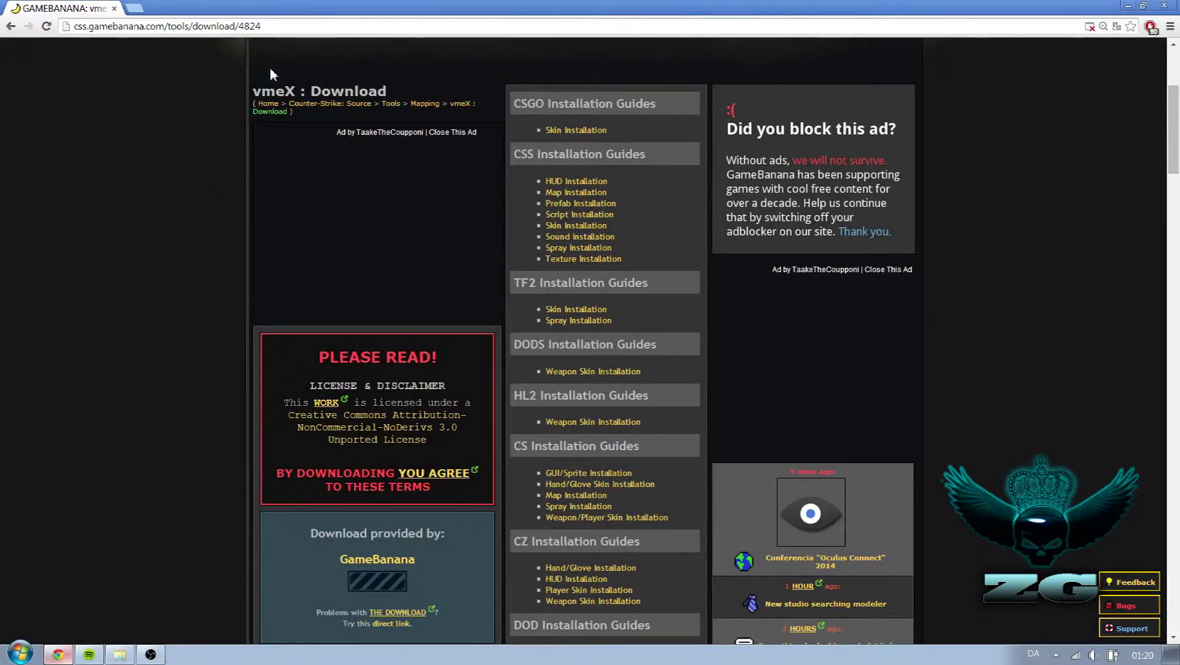
{"action": "scroll", "coordinate": [271, 67], "scroll_direction": "down", "scroll_amount": 3}
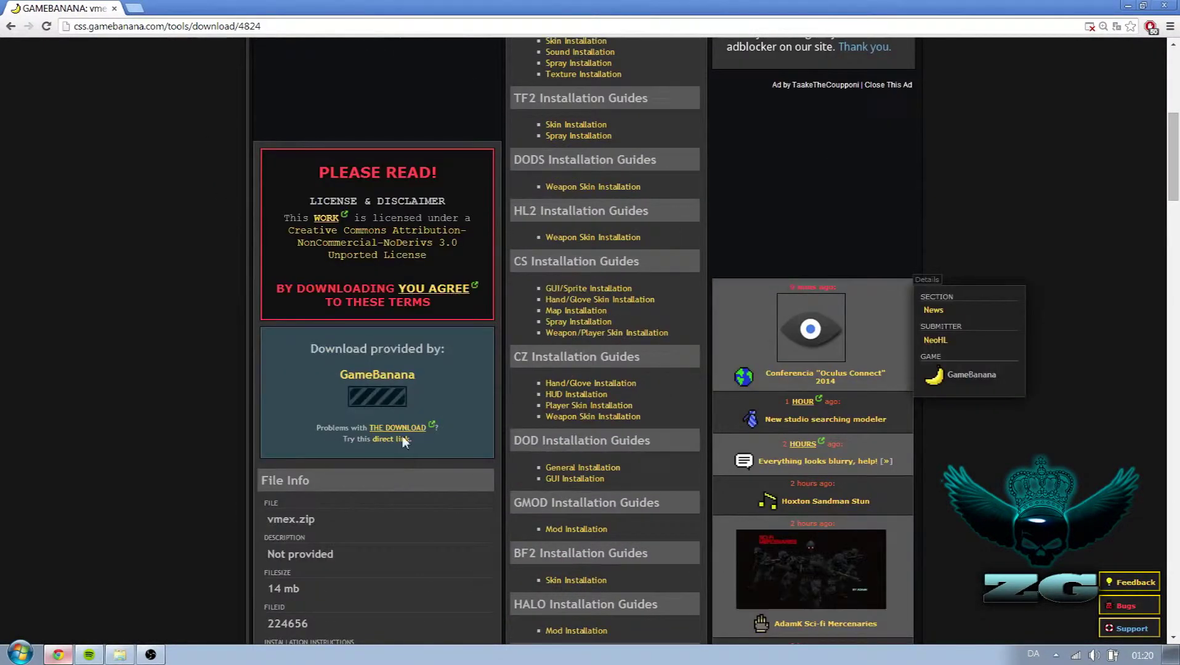
{"action": "left_click", "coordinate": [398, 441]}
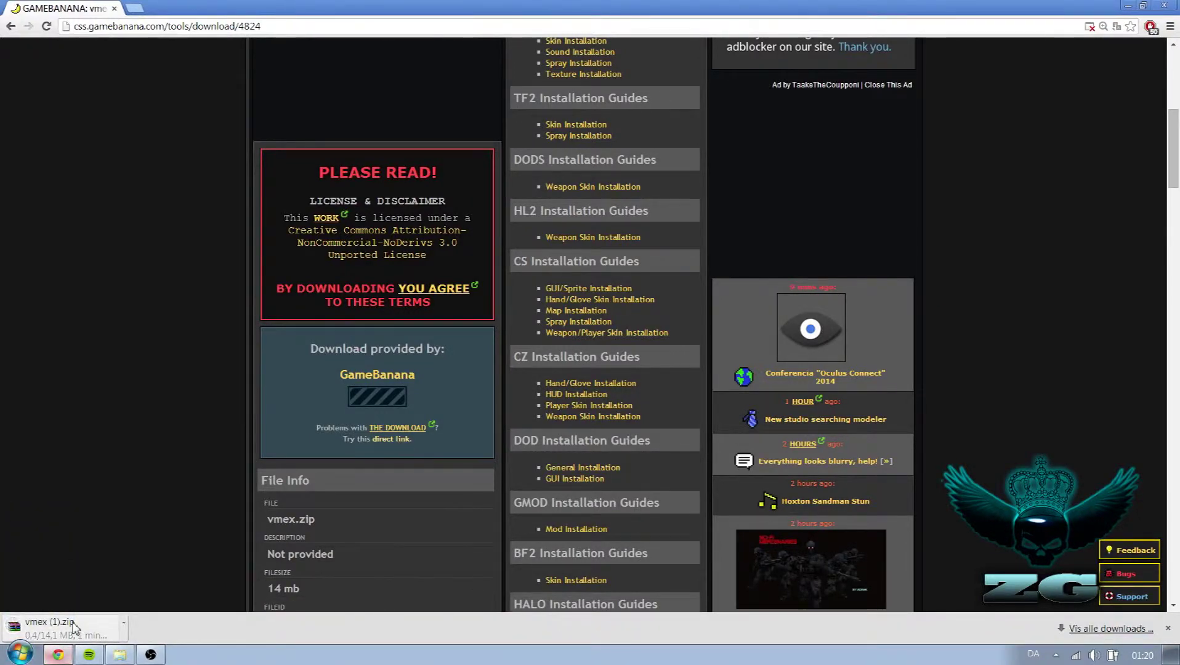
{"action": "left_click", "coordinate": [75, 626]}
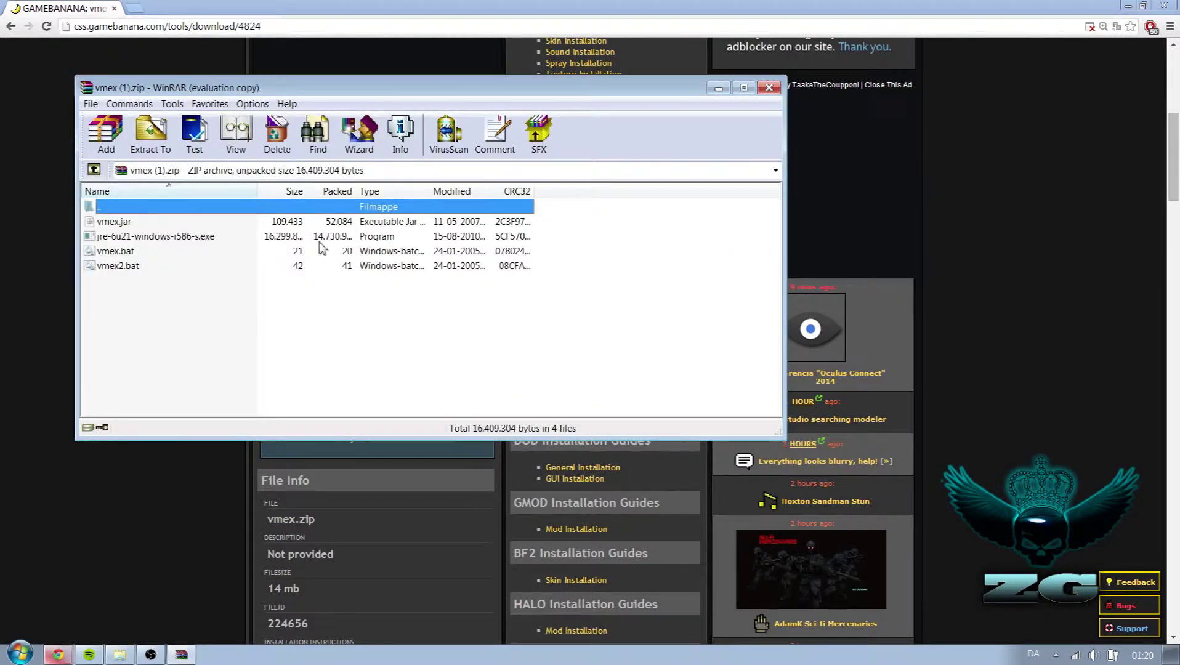
Dismiss the WinRAR licence reminder and create a new desktop folder named VMEX
{"action": "left_click", "coordinate": [1163, 5]}
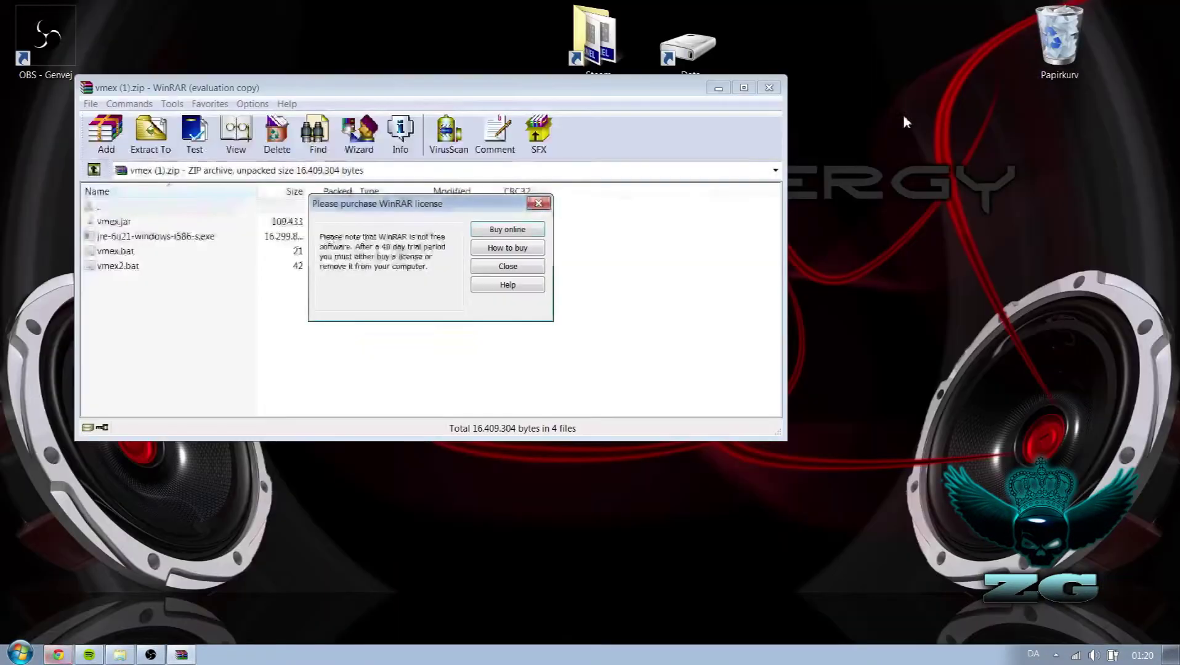
{"action": "left_click", "coordinate": [547, 203]}
{"action": "left_click_drag", "start_coordinate": [610, 88], "coordinate": [572, 112]}
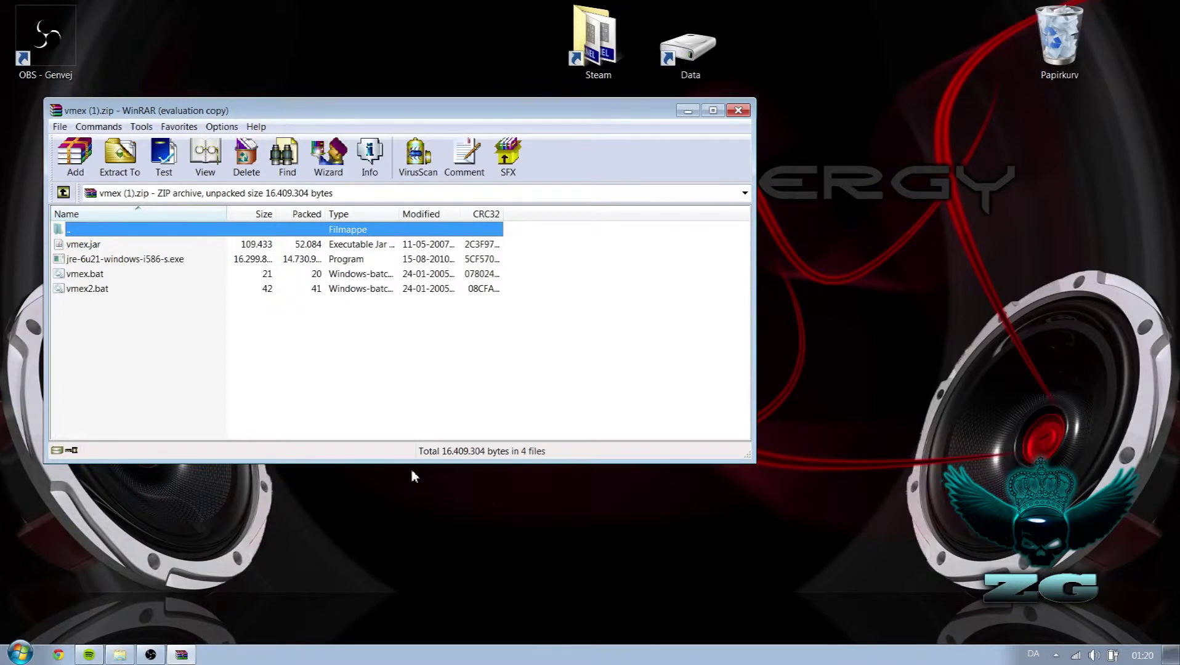
{"action": "right_click", "coordinate": [909, 195]}
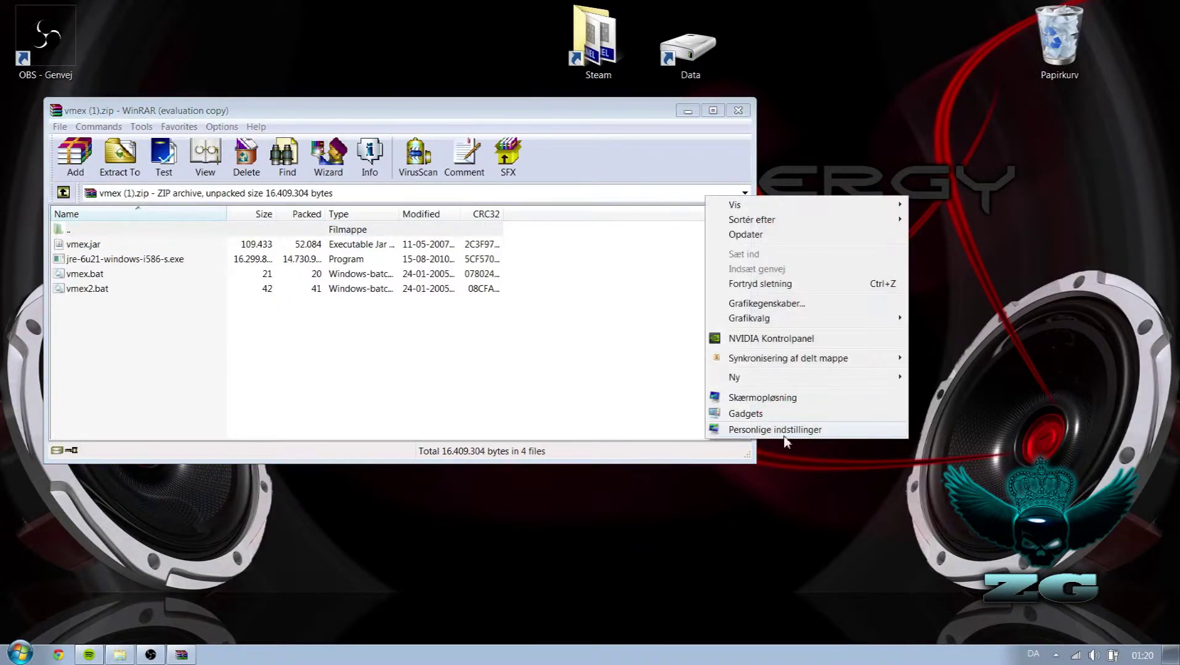
{"action": "mouse_move", "coordinate": [756, 377]}
{"action": "left_click", "coordinate": [552, 376]}
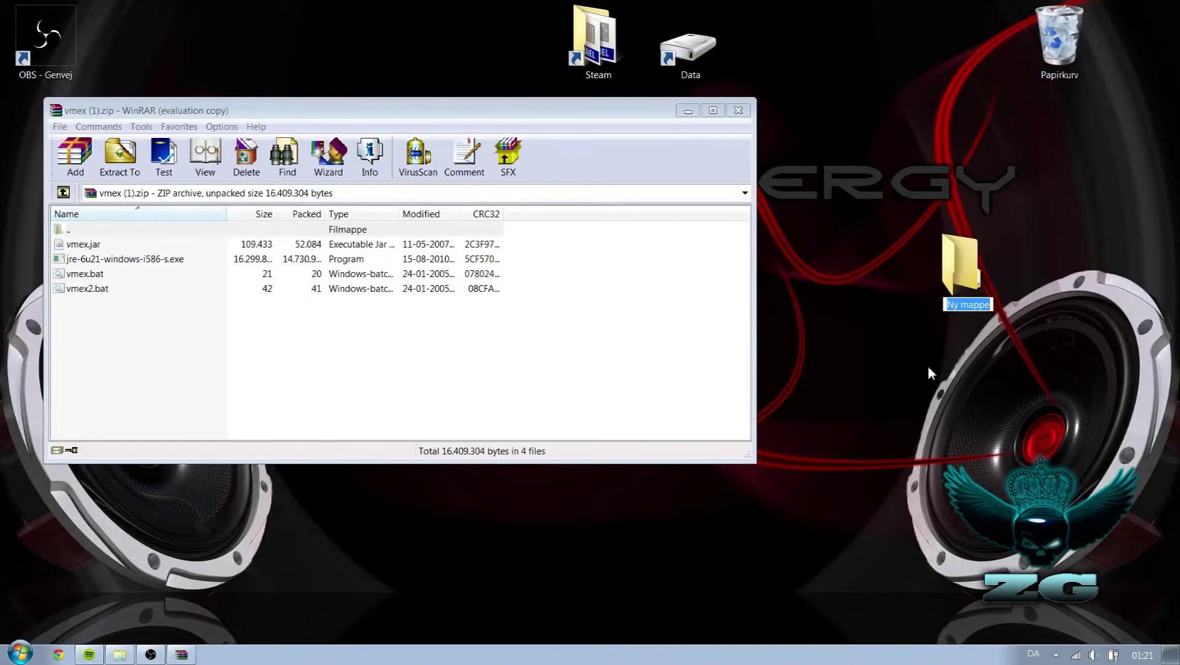
{"action": "type", "text": "VMEX"}
{"action": "key", "text": "Return"}
Place VMEX at the desktop top, extract the four archive files into it, and close WinRAR
{"action": "left_click_drag", "start_coordinate": [941, 265], "coordinate": [471, 43]}
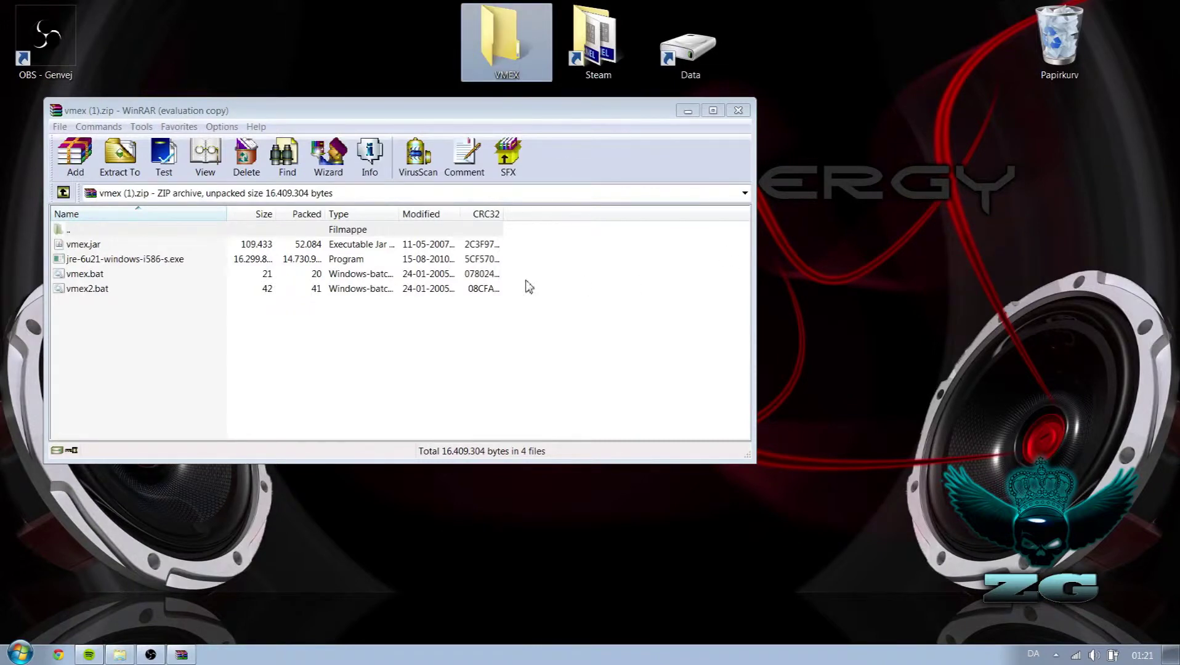
{"action": "left_click_drag", "start_coordinate": [358, 115], "coordinate": [808, 205]}
{"action": "left_click_drag", "start_coordinate": [563, 403], "coordinate": [500, 57]}
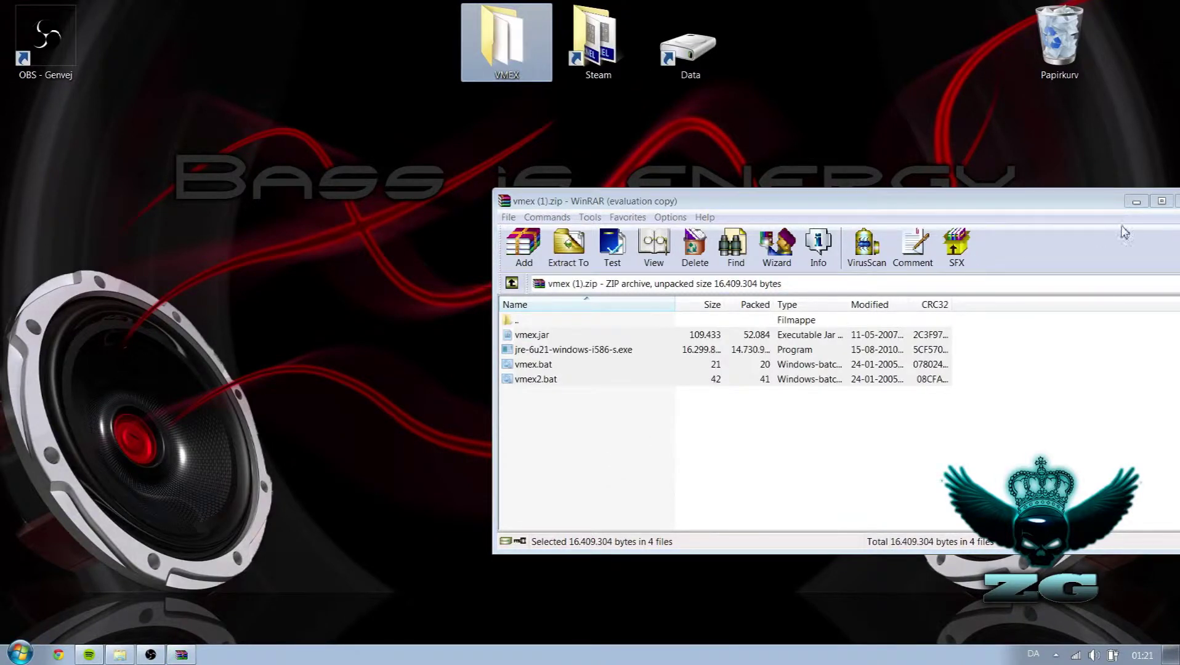
{"action": "left_click_drag", "start_coordinate": [1118, 203], "coordinate": [807, 202]}
{"action": "left_click", "coordinate": [875, 201]}
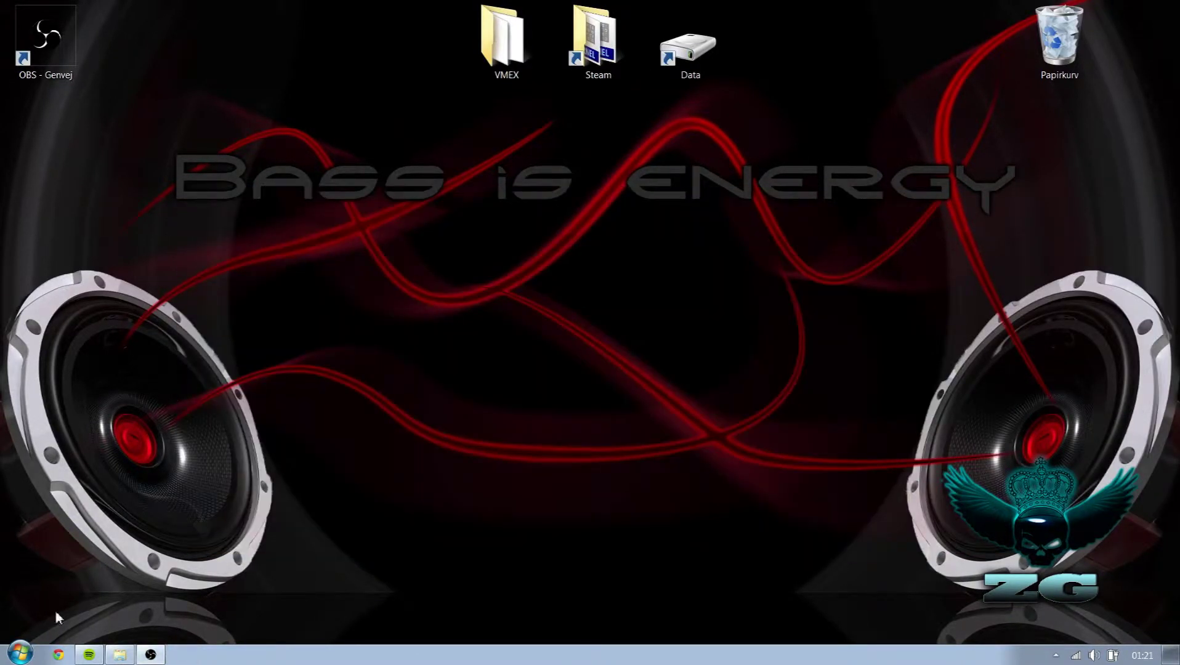
{"action": "left_click", "coordinate": [119, 657]}
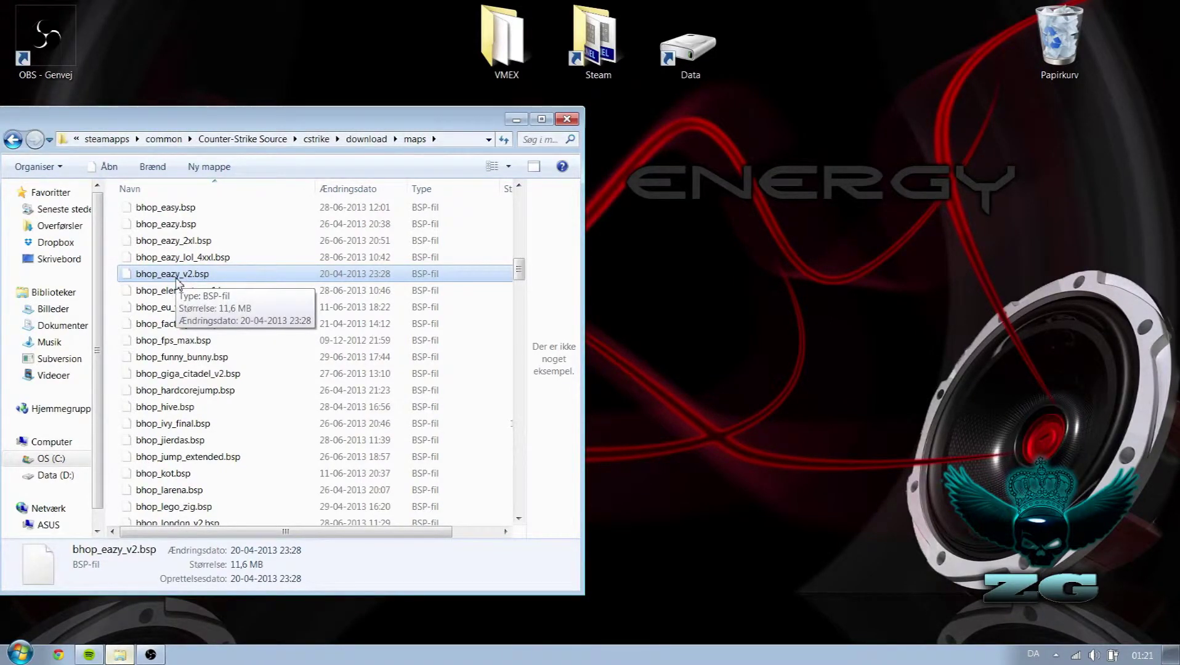
Move bhop_eazy_v2.bsp into VMEX and open that folder maximized with file sizes visible
{"action": "left_click_drag", "start_coordinate": [178, 280], "coordinate": [498, 82]}
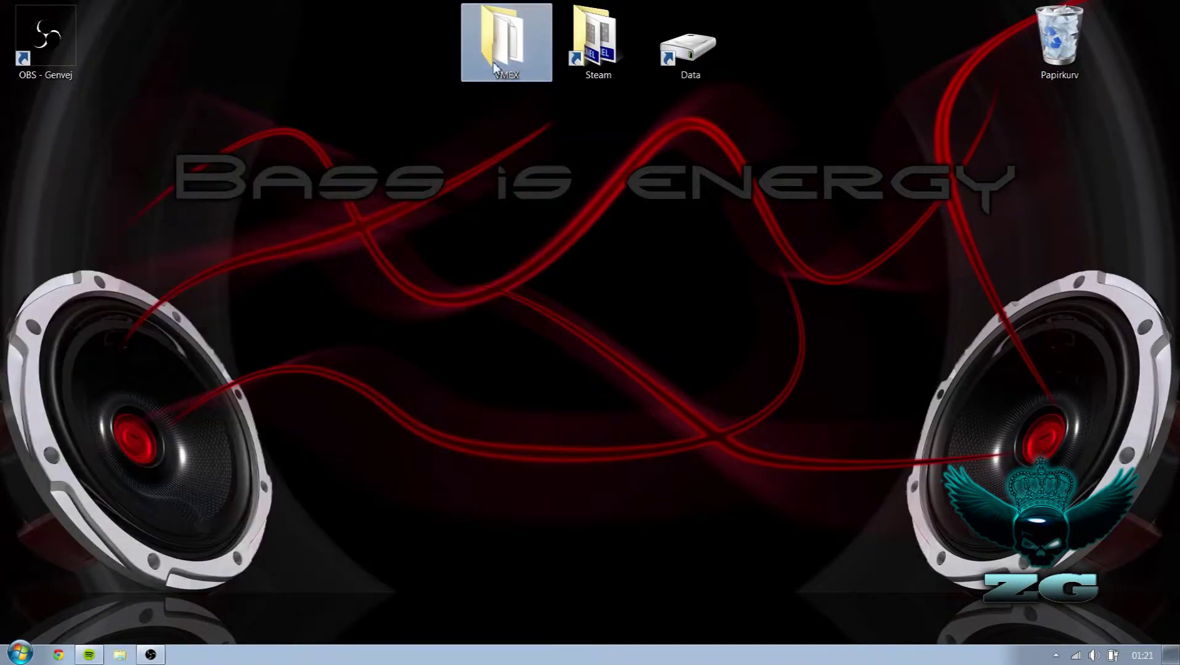
{"action": "double_click", "coordinate": [505, 61]}
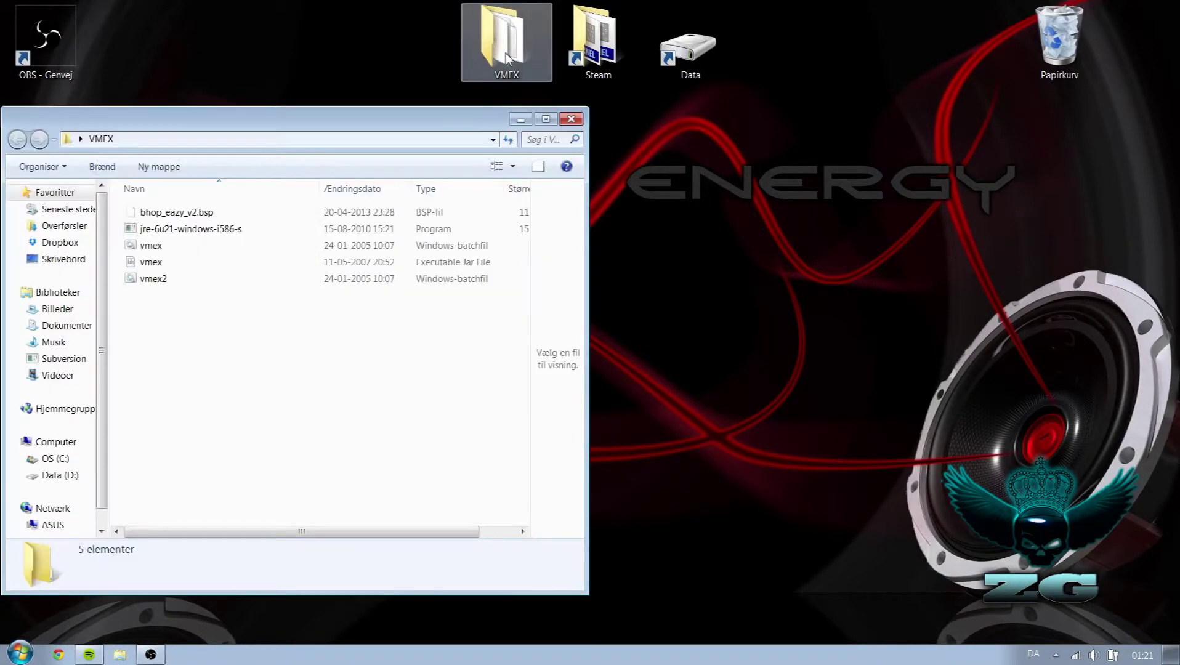
{"action": "left_click", "coordinate": [545, 119]}
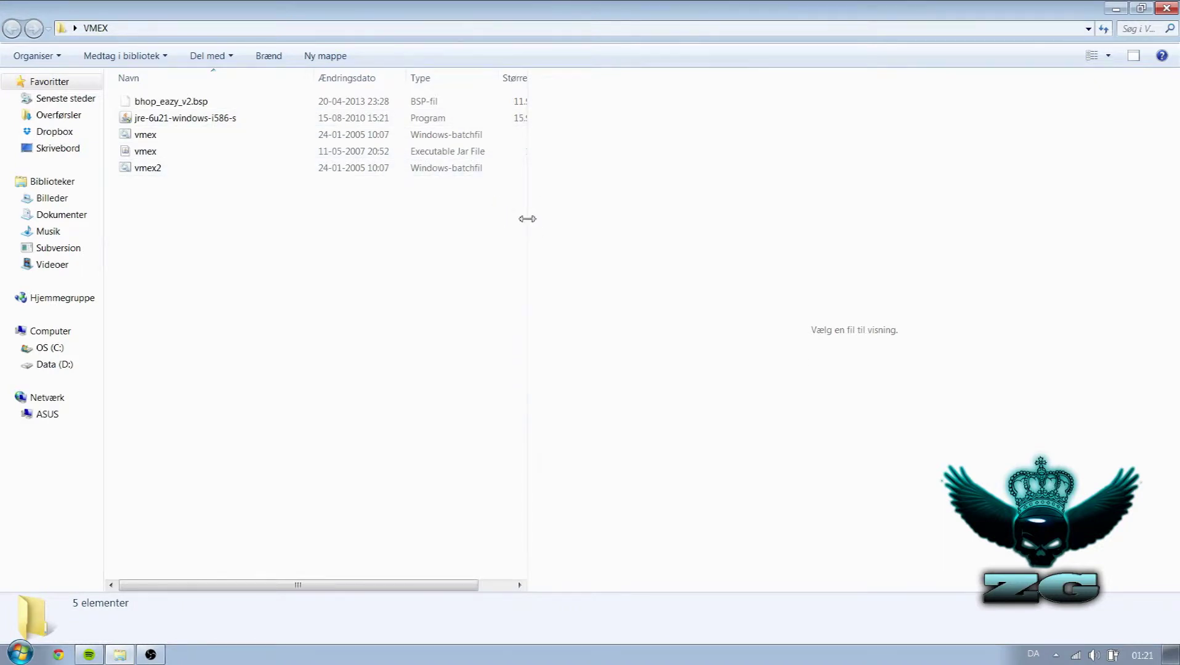
{"action": "left_click_drag", "start_coordinate": [528, 219], "coordinate": [971, 246]}
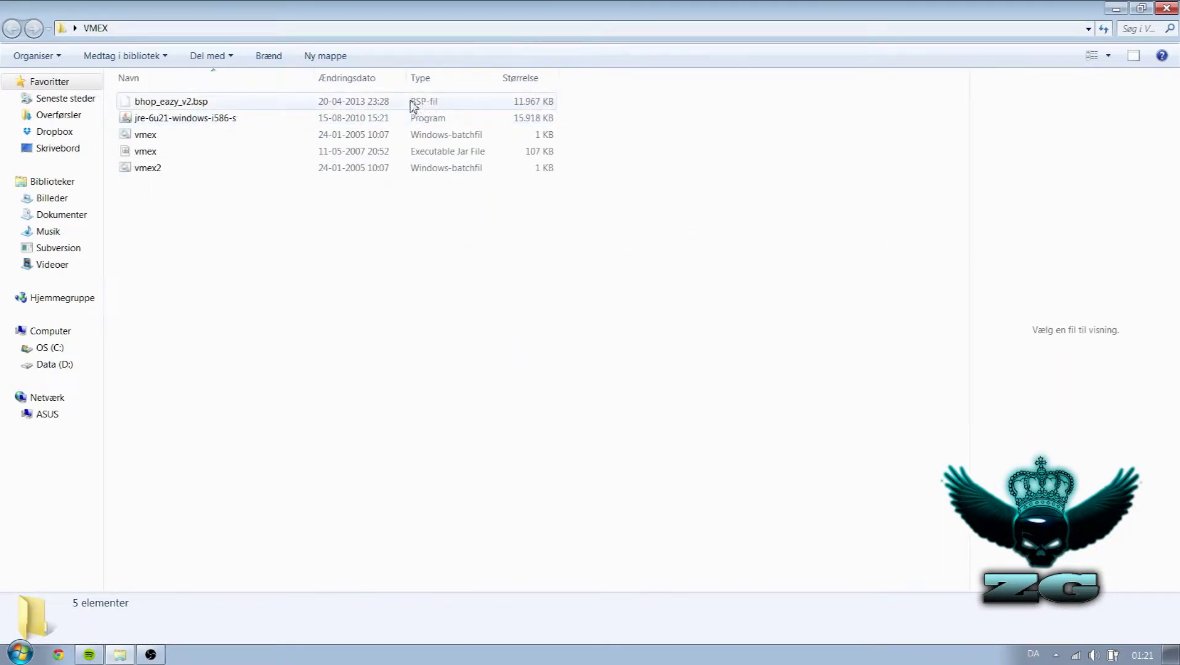
Drop bhop_eazy_v2.bsp onto the vmex batch file to produce bhop_eazy_v2_d.vmf
{"action": "left_click", "coordinate": [194, 102]}
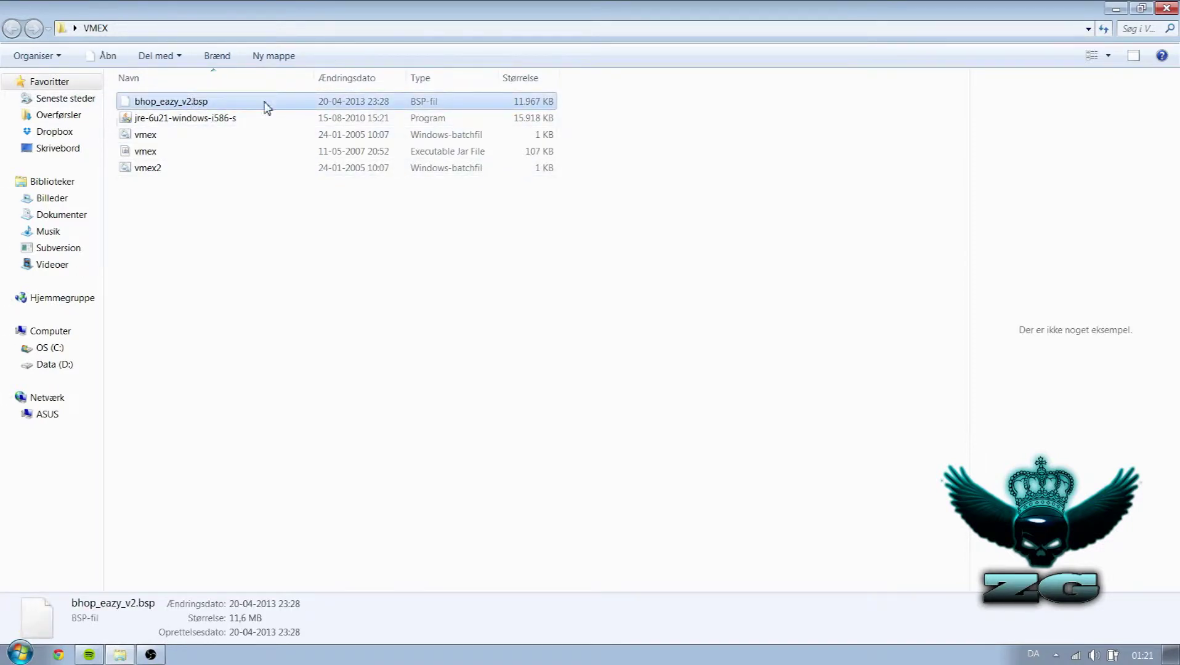
{"action": "left_click_drag", "start_coordinate": [235, 106], "coordinate": [253, 141]}
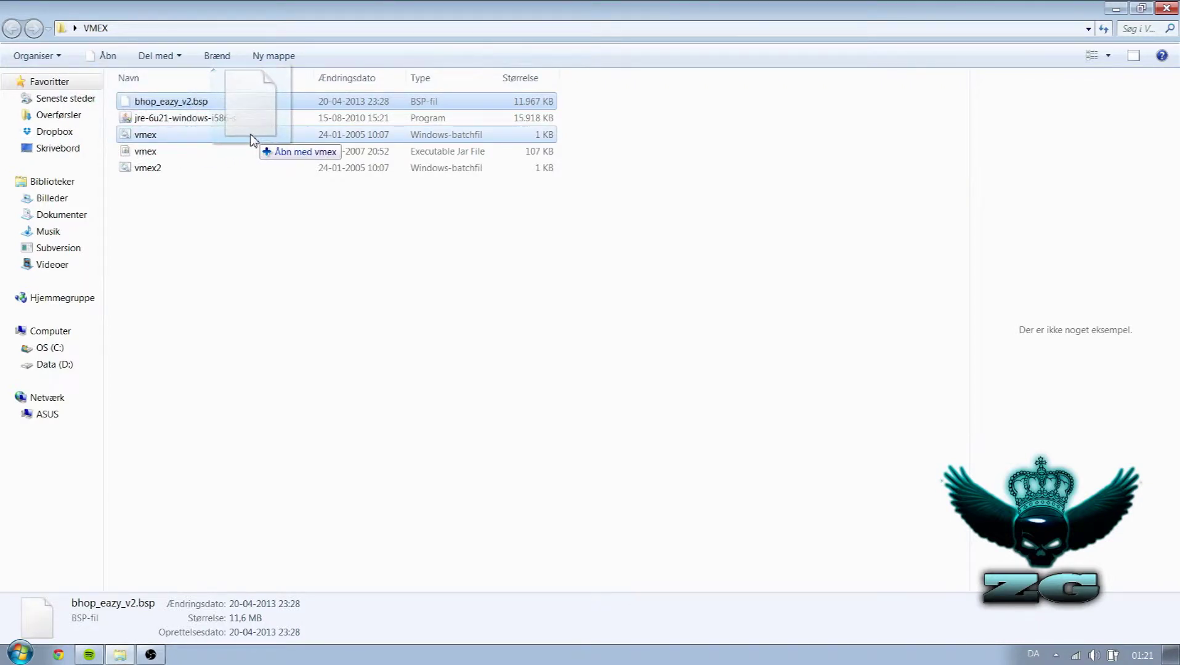
{"action": "left_click_drag", "start_coordinate": [251, 136], "coordinate": [251, 137]}
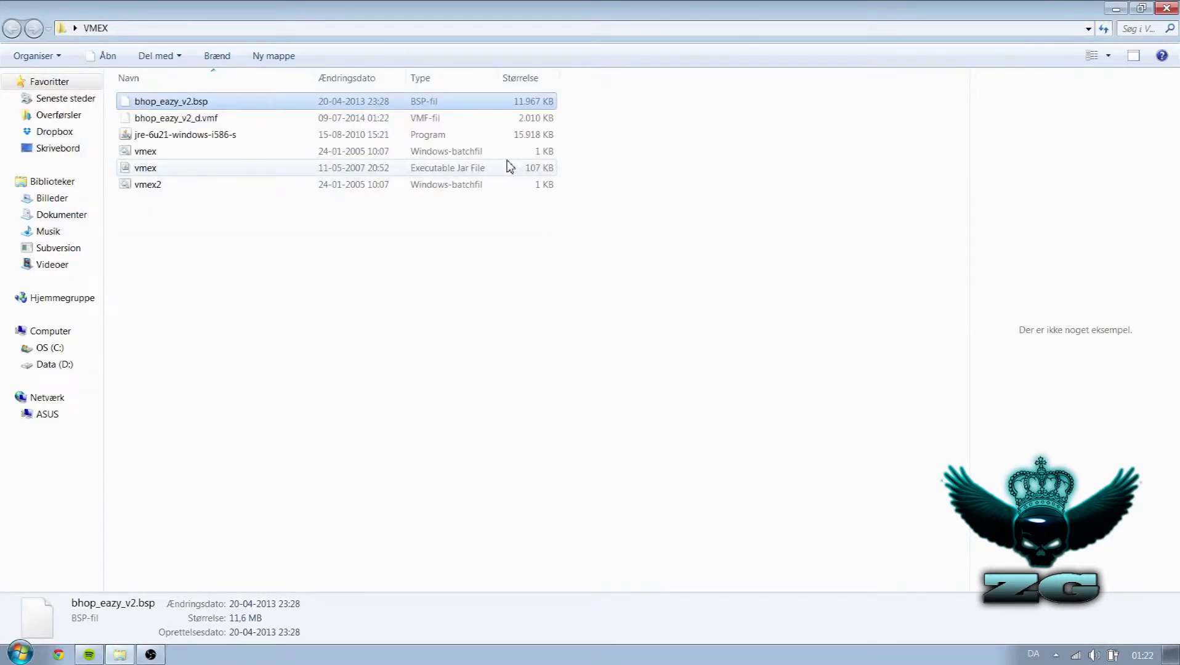
{"action": "left_click", "coordinate": [300, 118]}
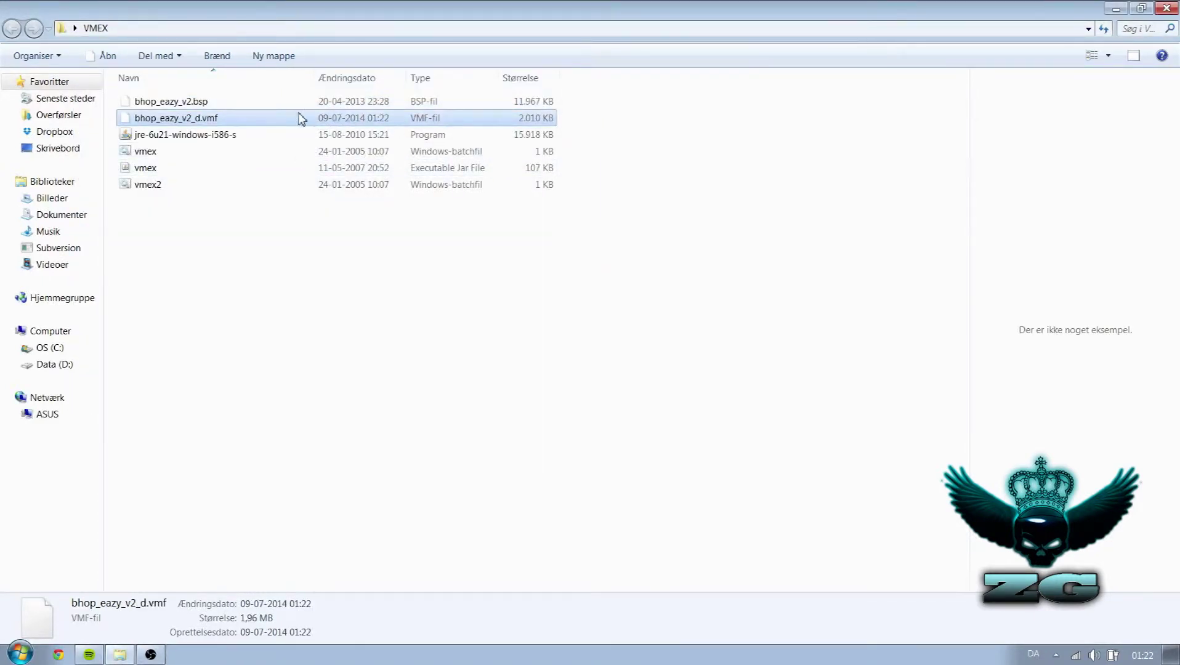
{"action": "double_click", "coordinate": [333, 5]}
Browse to Steam\steamapps\common\Counter-Strike Source\bin in Explorer
{"action": "left_click_drag", "start_coordinate": [429, 71], "coordinate": [805, 125]}
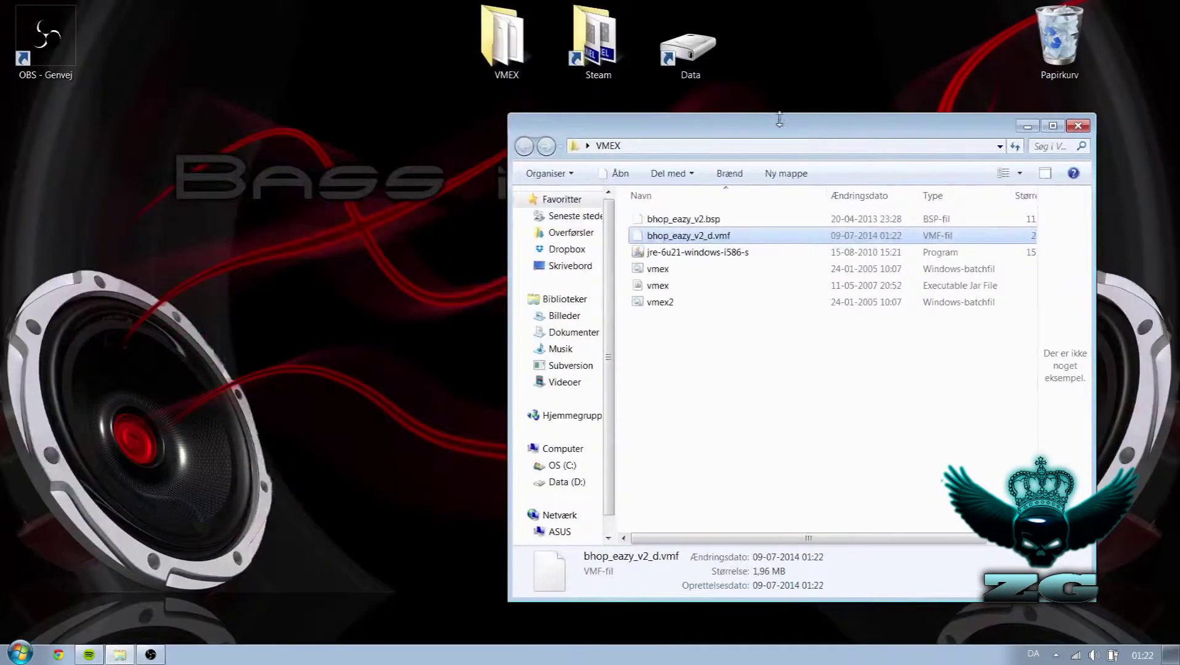
{"action": "double_click", "coordinate": [595, 73]}
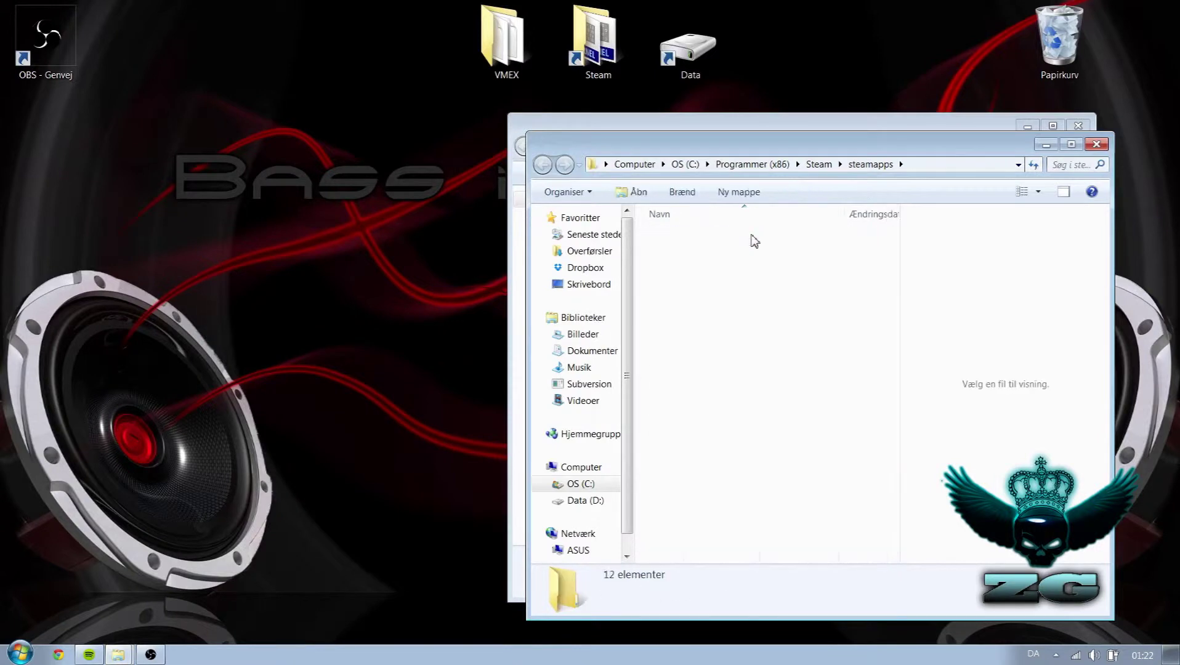
{"action": "double_click", "coordinate": [756, 239]}
{"action": "double_click", "coordinate": [709, 270]}
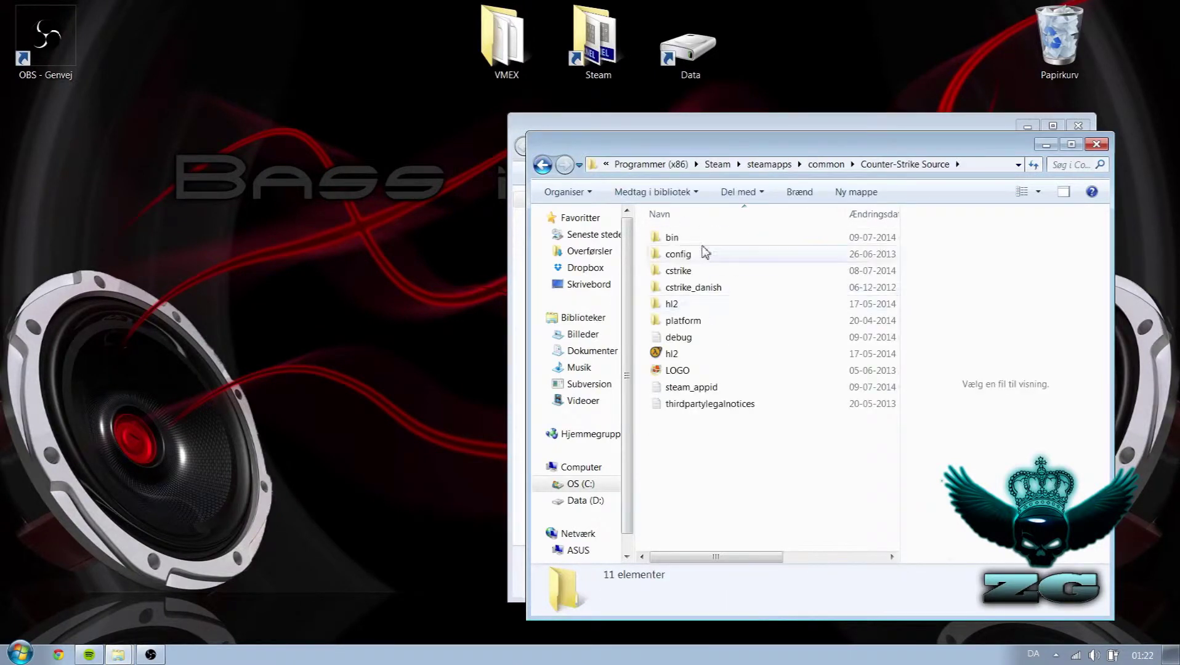
{"action": "double_click", "coordinate": [706, 237]}
{"action": "scroll", "coordinate": [700, 378], "scroll_direction": "down", "scroll_amount": 9}
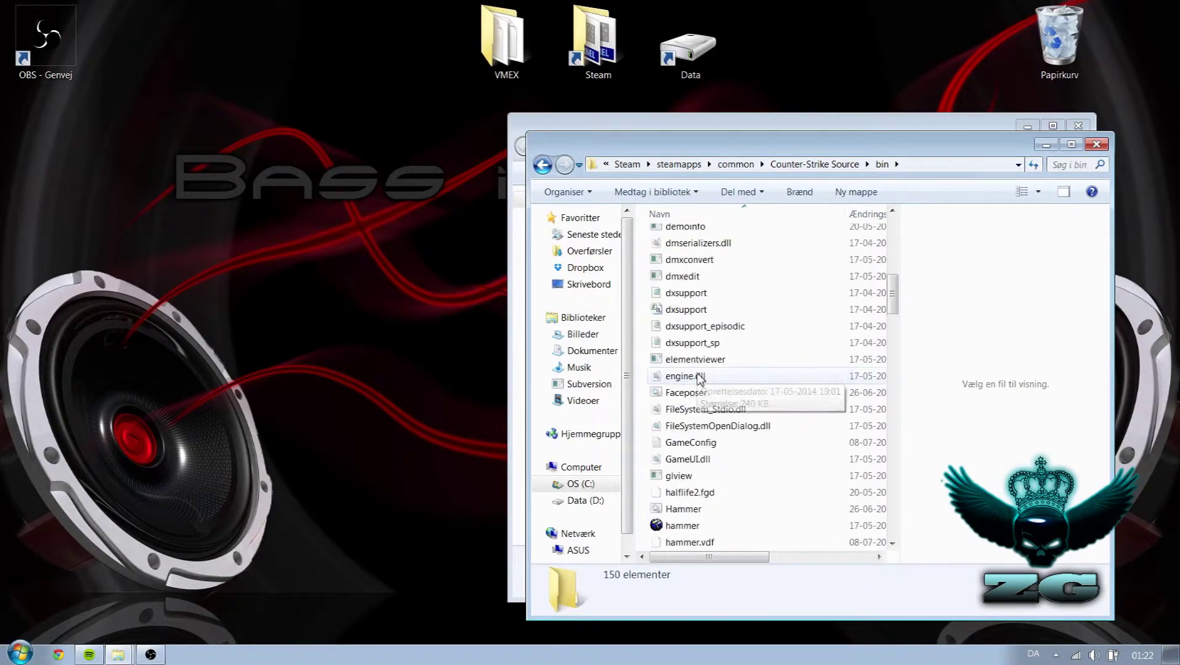
{"action": "scroll", "coordinate": [700, 378], "scroll_direction": "down", "scroll_amount": 2}
Create a shortcut to hammer and place it on the desktop beside OBS
{"action": "left_click", "coordinate": [674, 426]}
{"action": "right_click", "coordinate": [672, 426]}
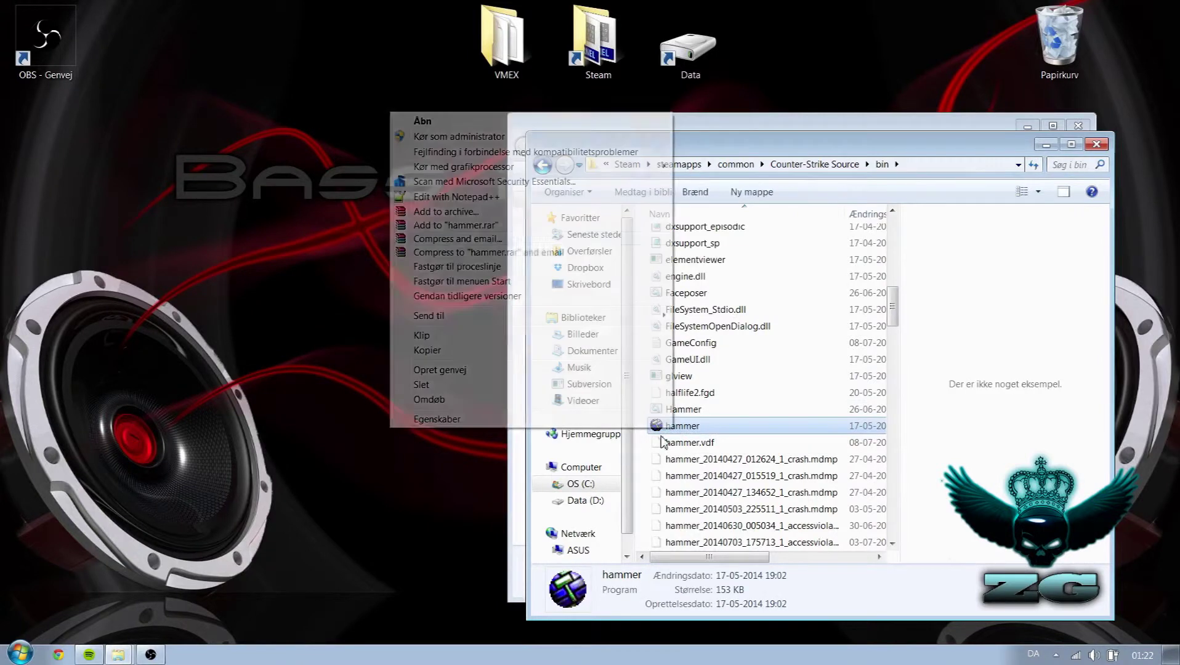
{"action": "left_click", "coordinate": [465, 371]}
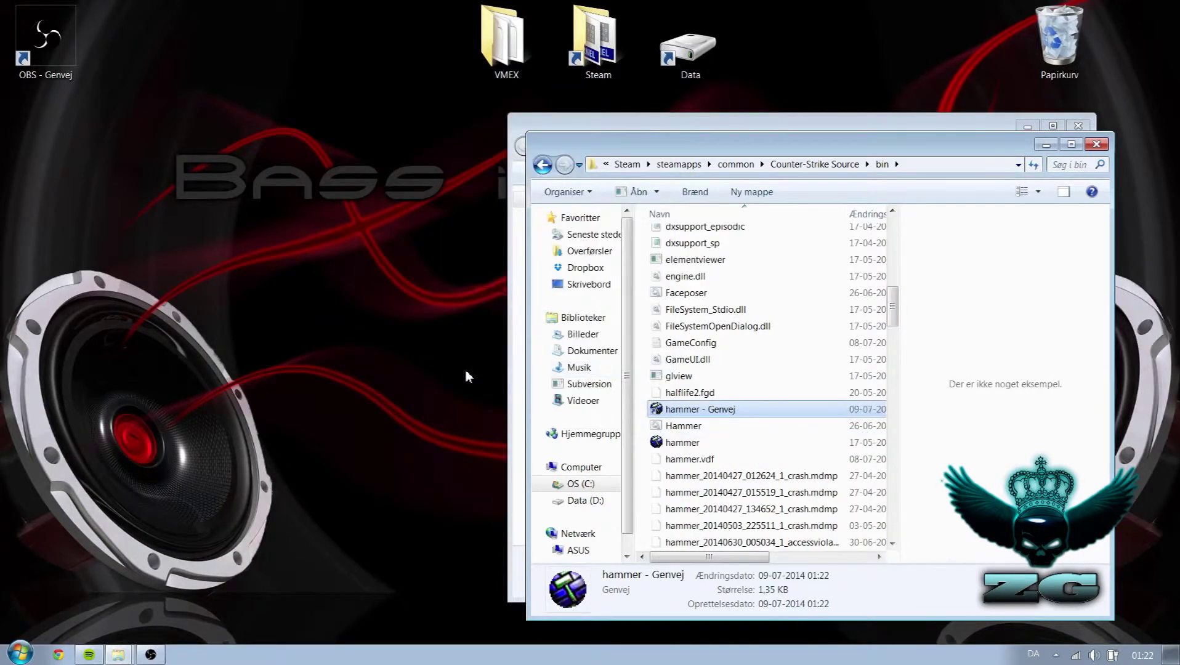
{"action": "left_click_drag", "start_coordinate": [684, 410], "coordinate": [331, 276]}
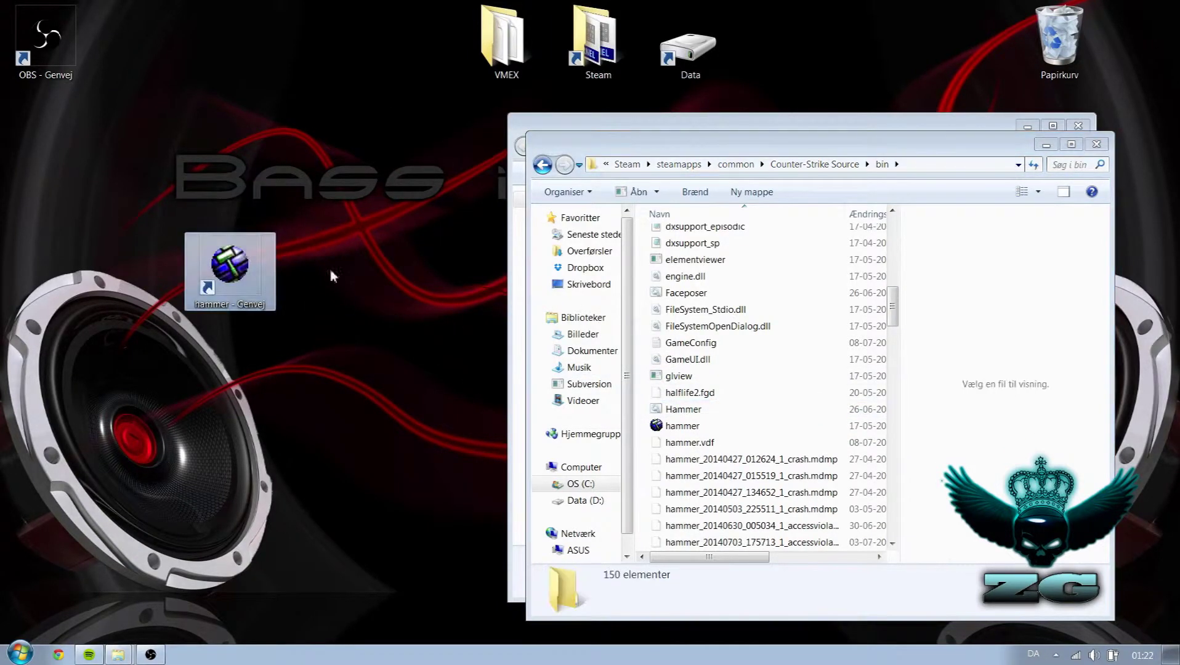
{"action": "left_click_drag", "start_coordinate": [234, 287], "coordinate": [143, 65]}
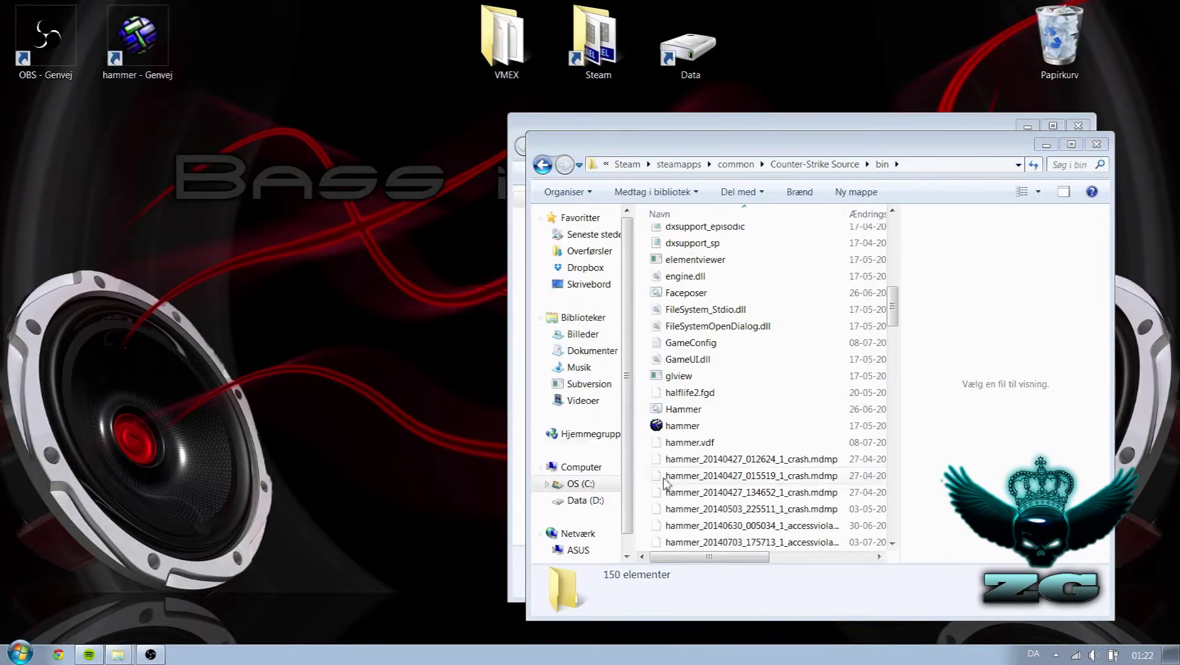
{"action": "left_click", "coordinate": [678, 426]}
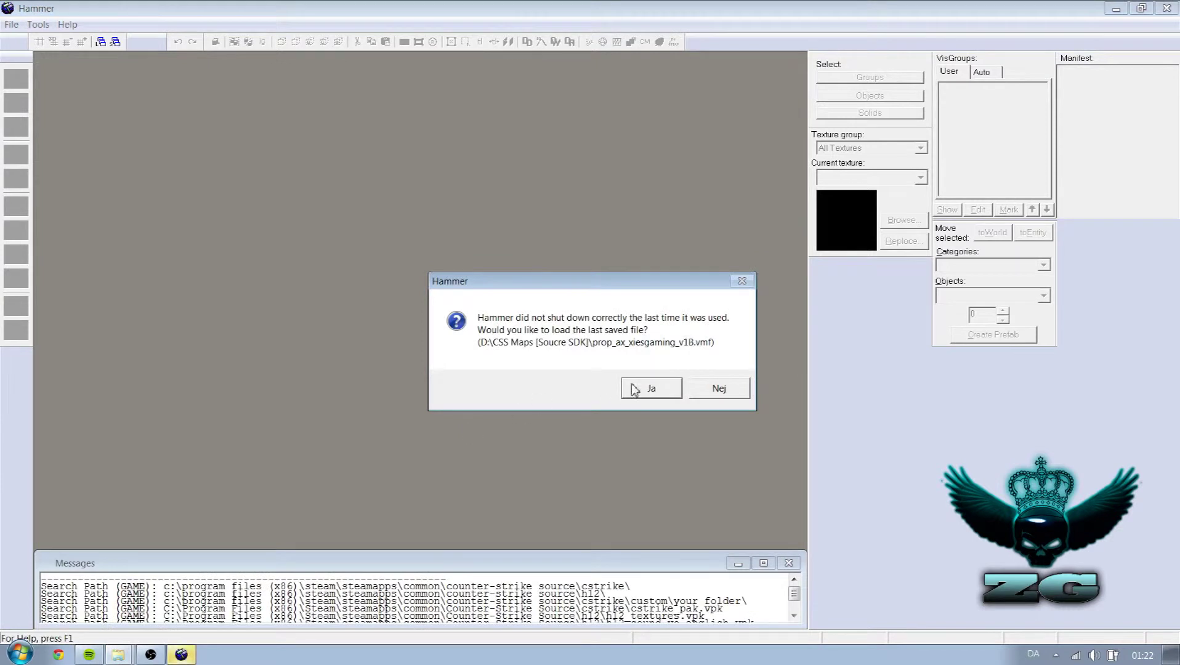
Decline the autosave reload and open Desktop\VMEX\bhop_eazy_v2_d.vmf in Hammer
{"action": "left_click", "coordinate": [706, 393]}
{"action": "left_click", "coordinate": [11, 24]}
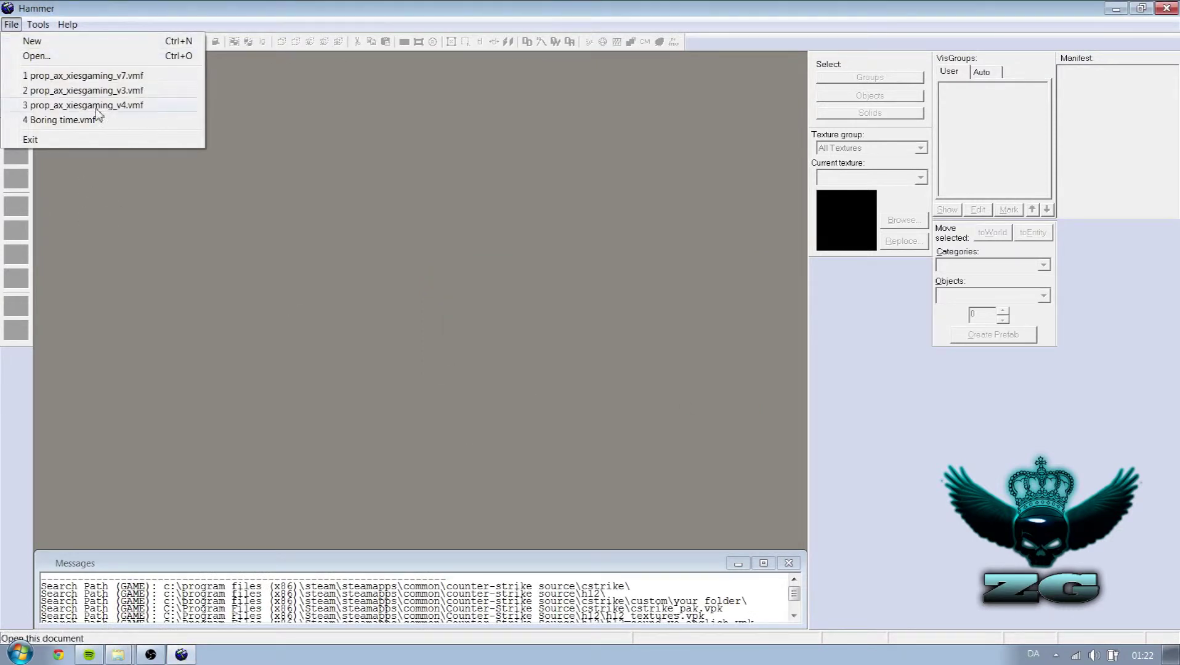
{"action": "left_click", "coordinate": [37, 56]}
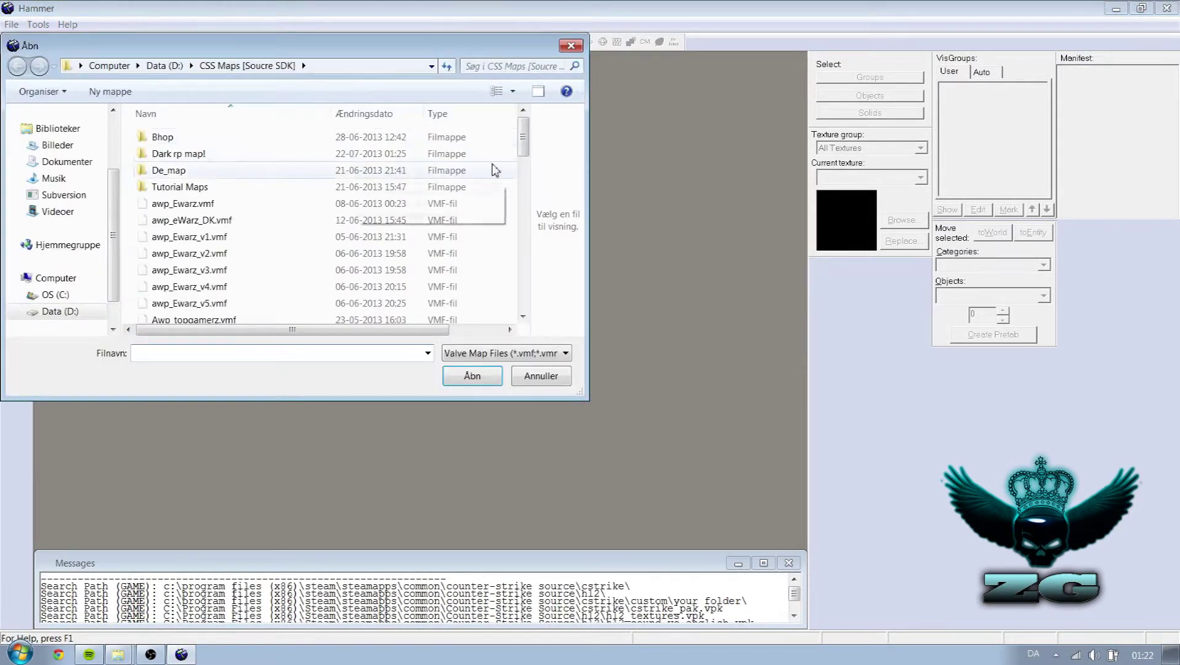
{"action": "scroll", "coordinate": [114, 228], "scroll_direction": "up", "scroll_amount": 2}
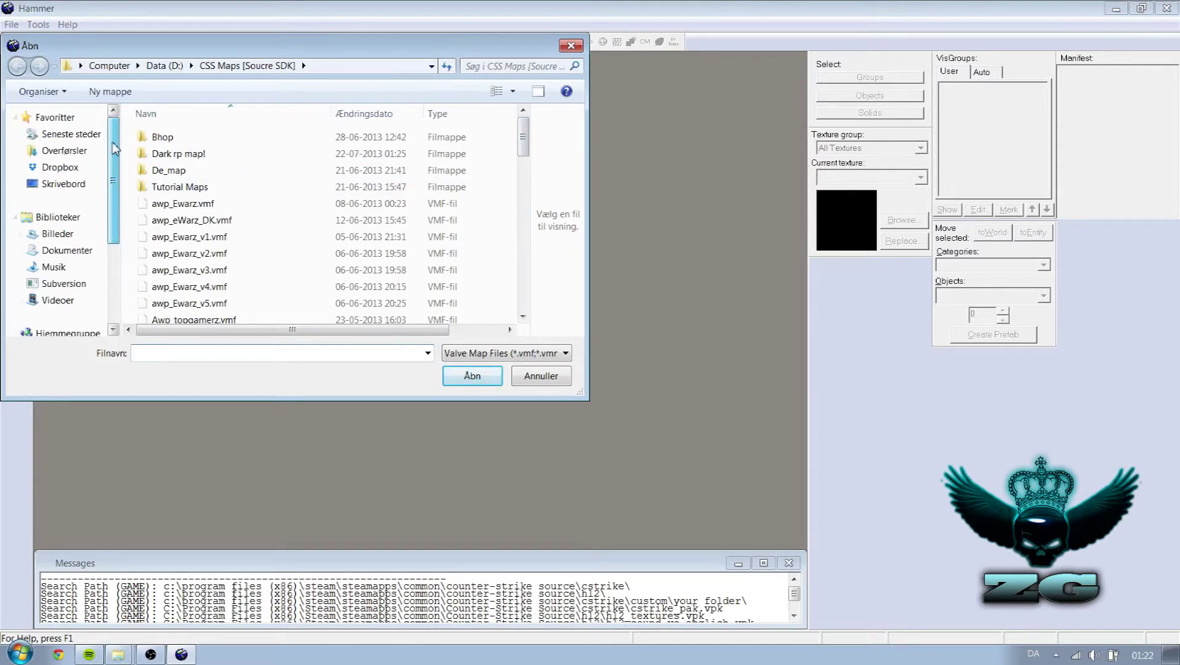
{"action": "left_click", "coordinate": [61, 183]}
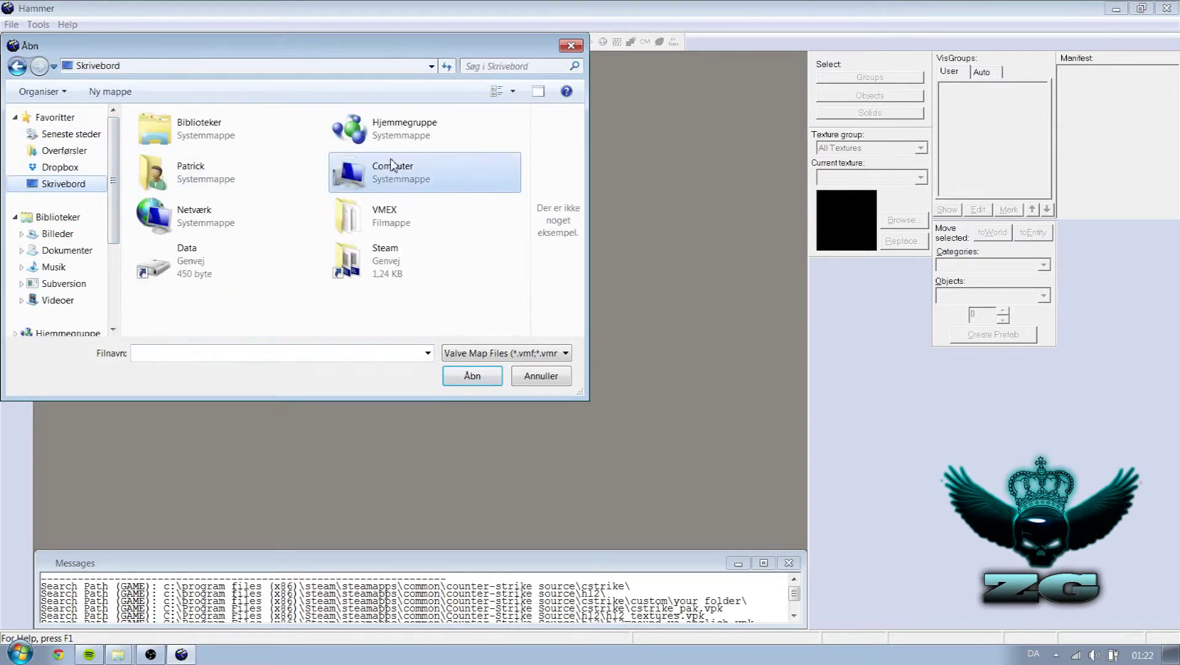
{"action": "double_click", "coordinate": [429, 218]}
{"action": "left_click", "coordinate": [209, 140]}
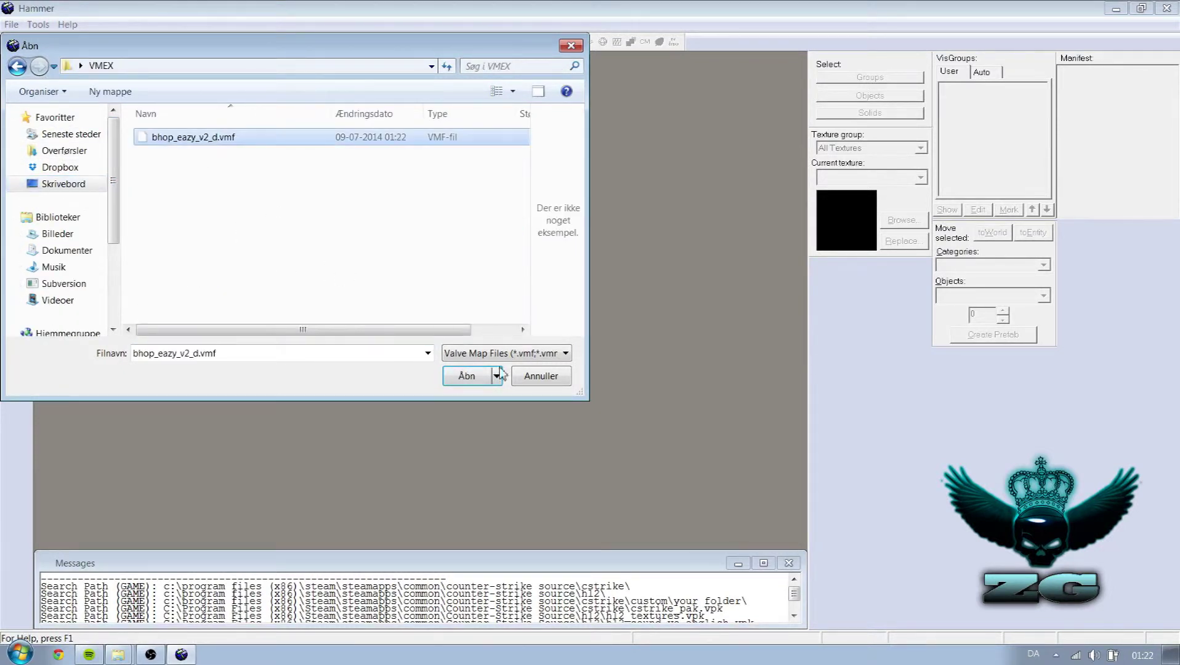
{"action": "left_click", "coordinate": [467, 376]}
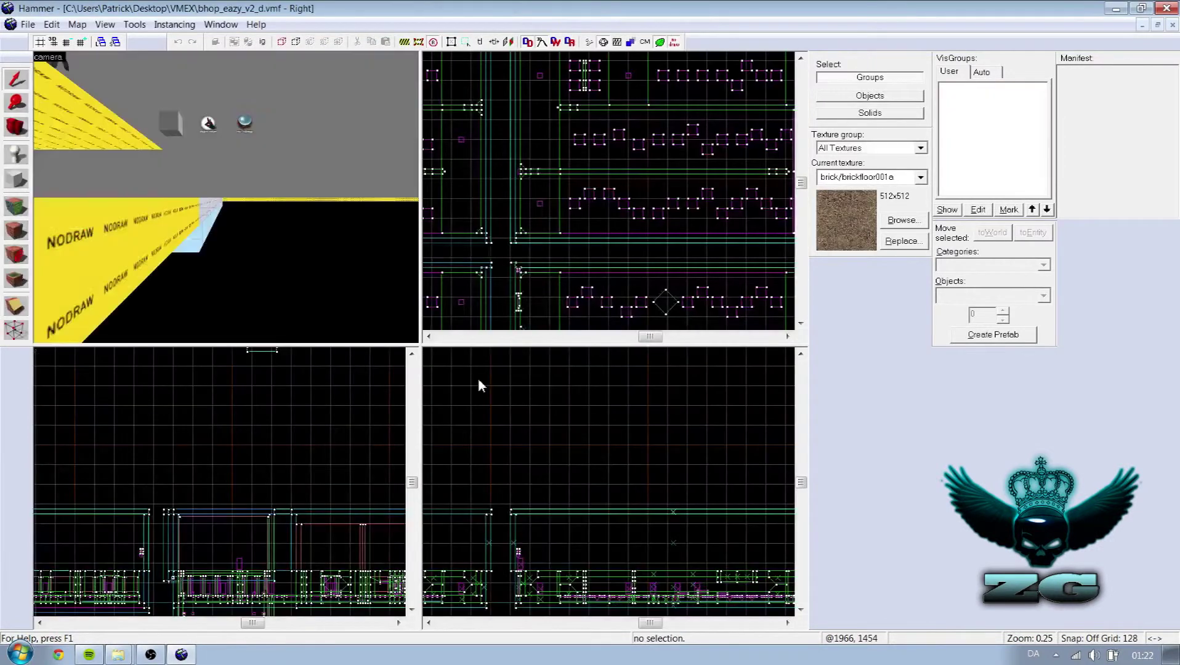
Fly the 3D camera down the corridor toward the green player model
{"action": "left_click_drag", "start_coordinate": [272, 236], "coordinate": [276, 246]}
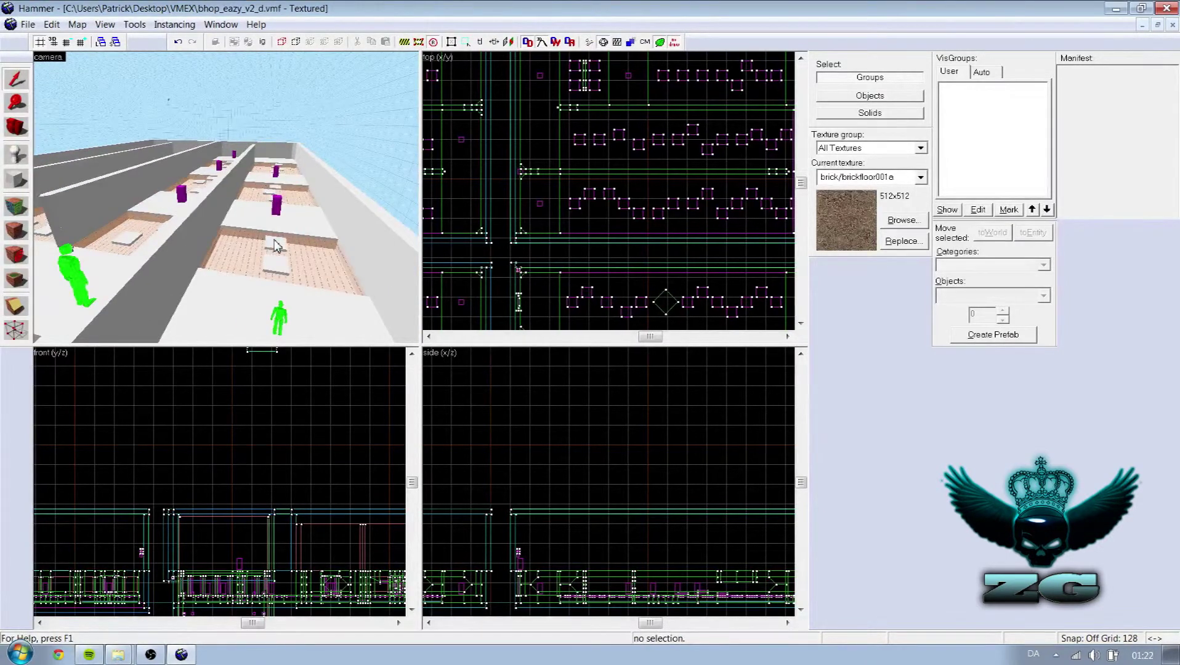
{"action": "left_click_drag", "start_coordinate": [275, 245], "coordinate": [276, 246]}
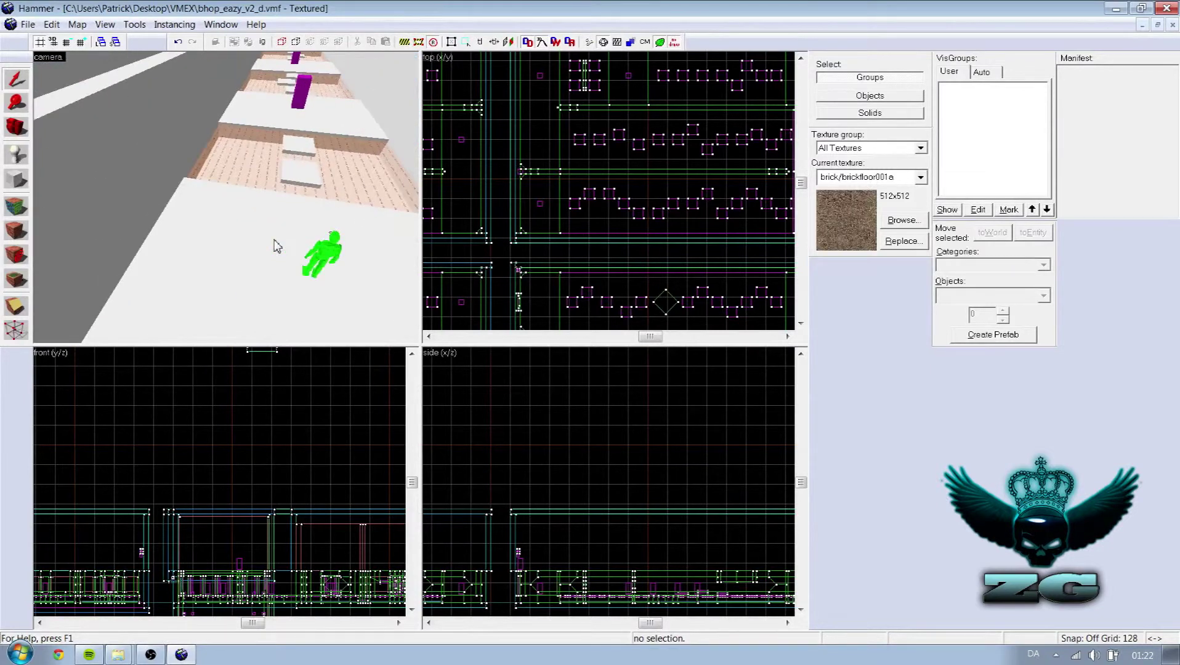
{"action": "left_click", "coordinate": [15, 222]}
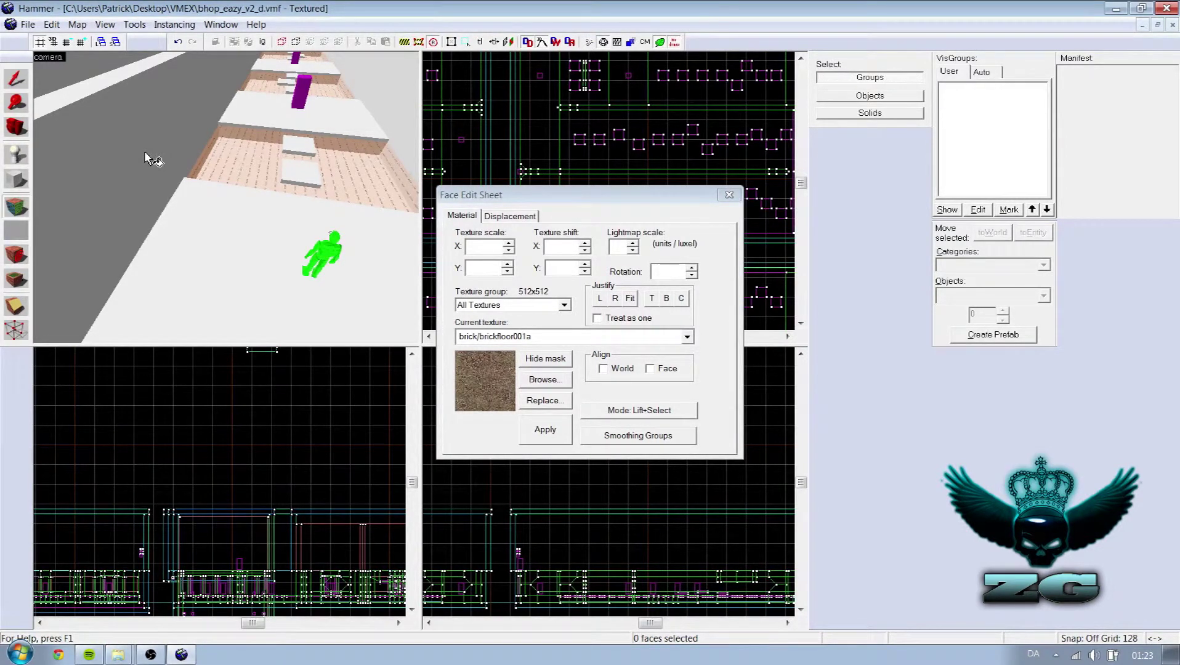
Paint brick/brickfloor001a onto the grey wall, floor and left-side faces, then close the Face Edit Sheet
{"action": "right_click", "coordinate": [146, 163]}
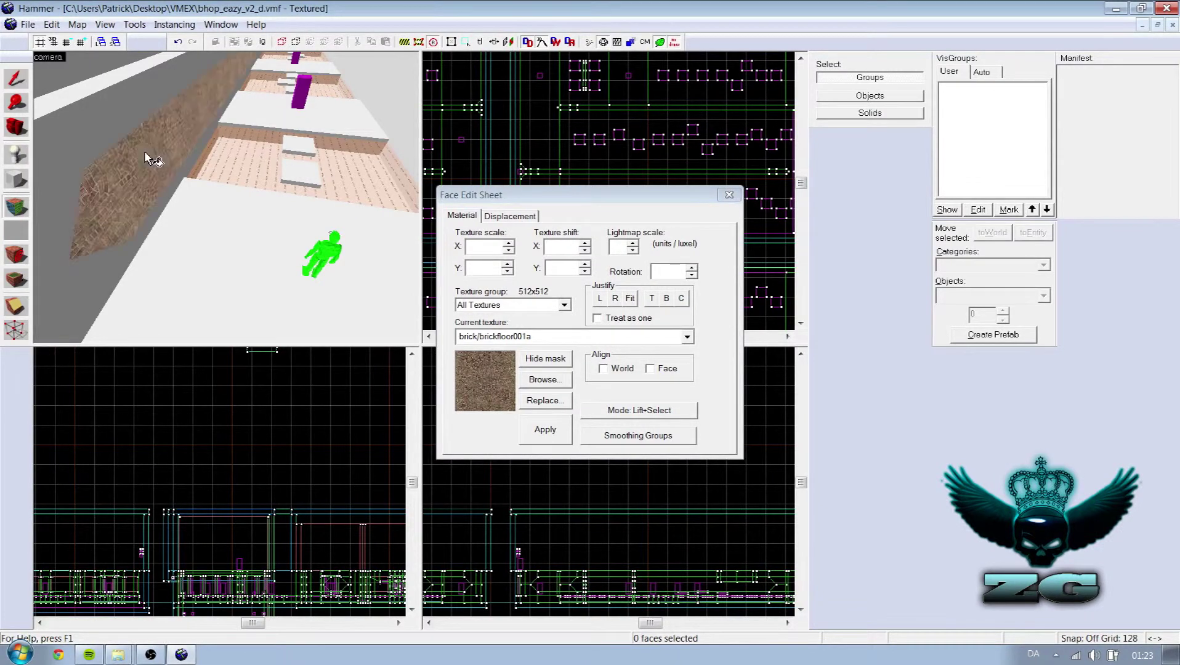
{"action": "right_click", "coordinate": [150, 190]}
{"action": "right_click", "coordinate": [73, 228]}
{"action": "right_click", "coordinate": [103, 149]}
{"action": "right_click", "coordinate": [148, 241]}
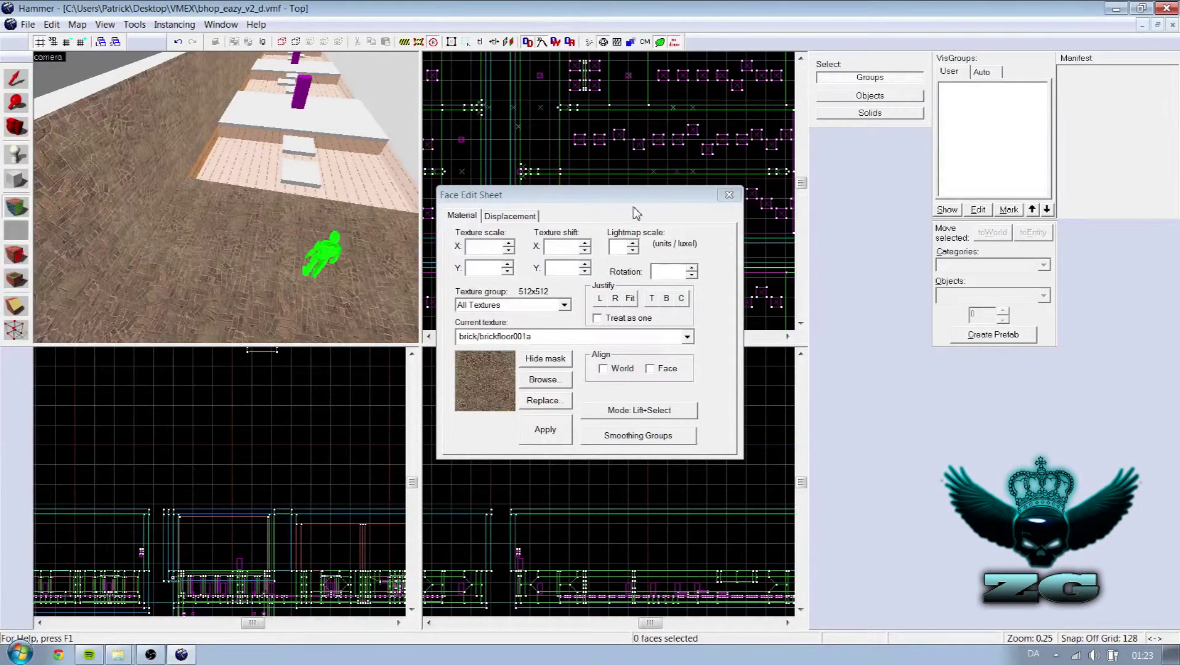
{"action": "left_click", "coordinate": [729, 195]}
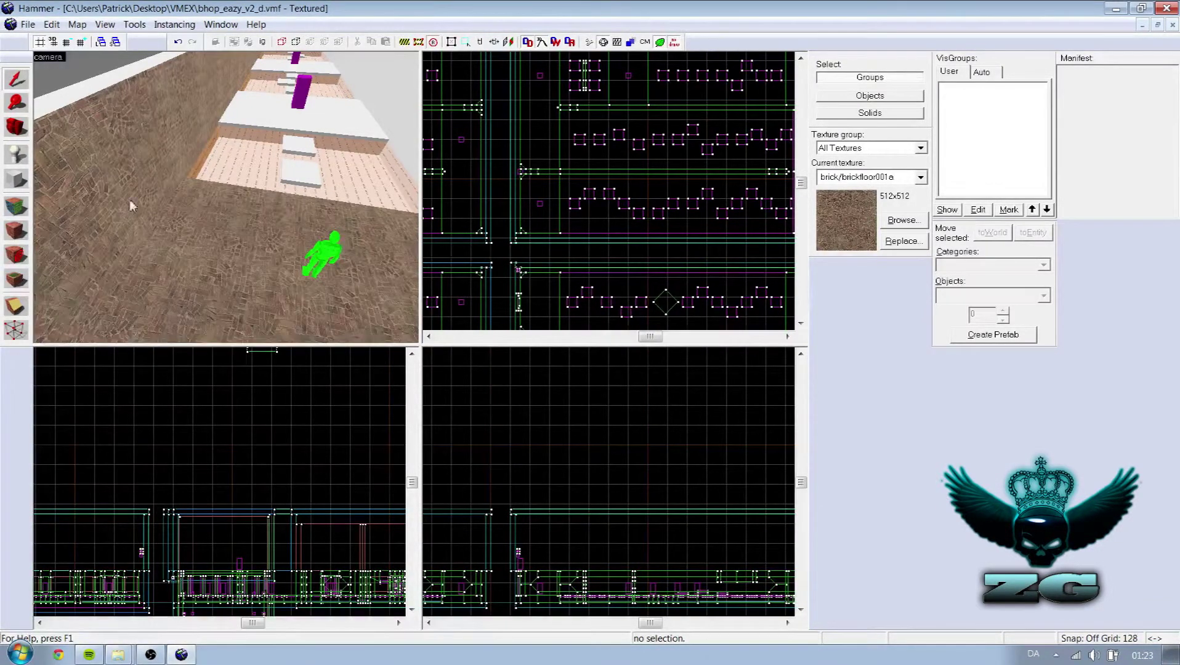
Arrange the VMEX window on the left and the bin folder window on the right
{"action": "mouse_move", "coordinate": [119, 655]}
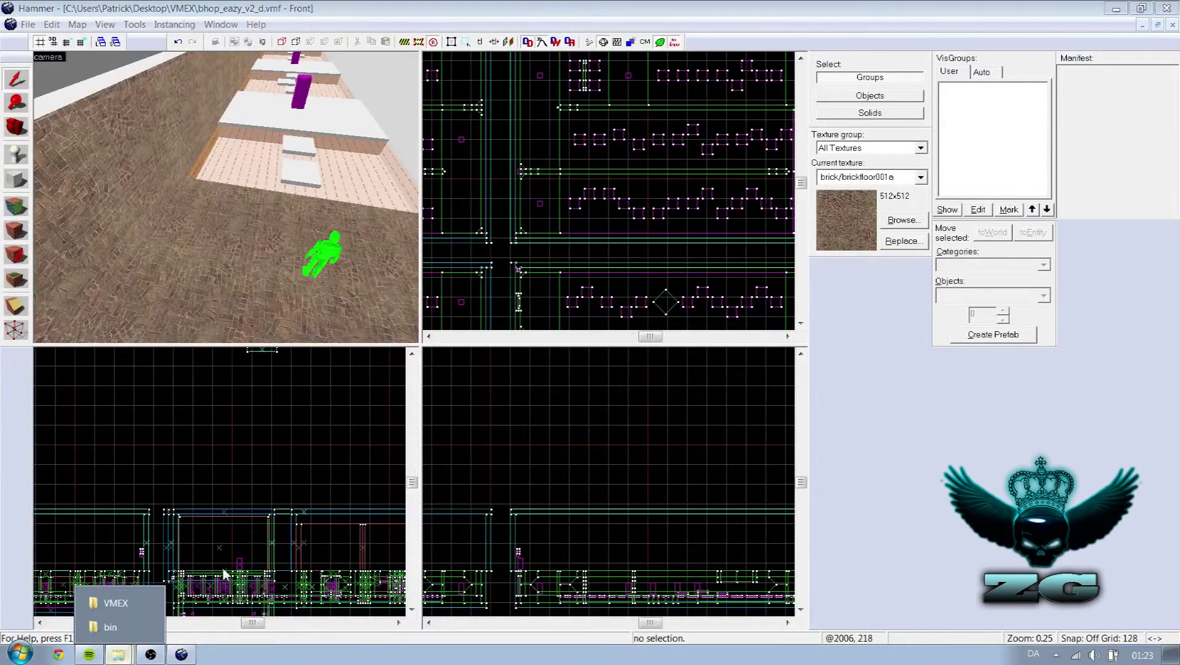
{"action": "mouse_move", "coordinate": [123, 624]}
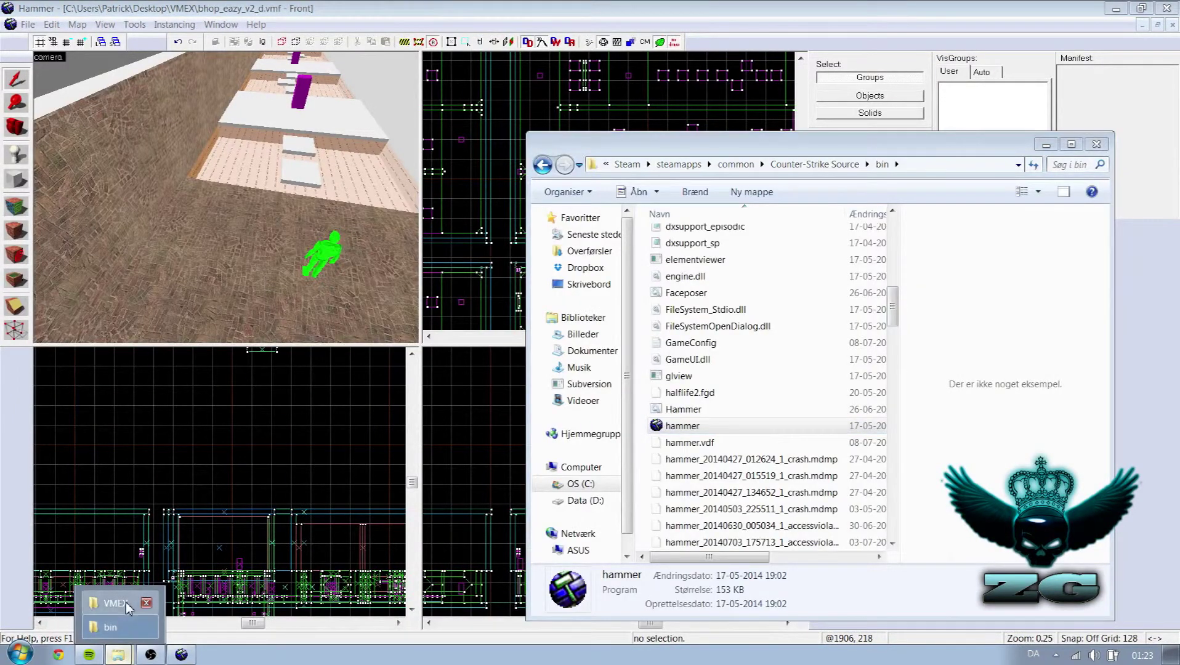
{"action": "left_click", "coordinate": [116, 603]}
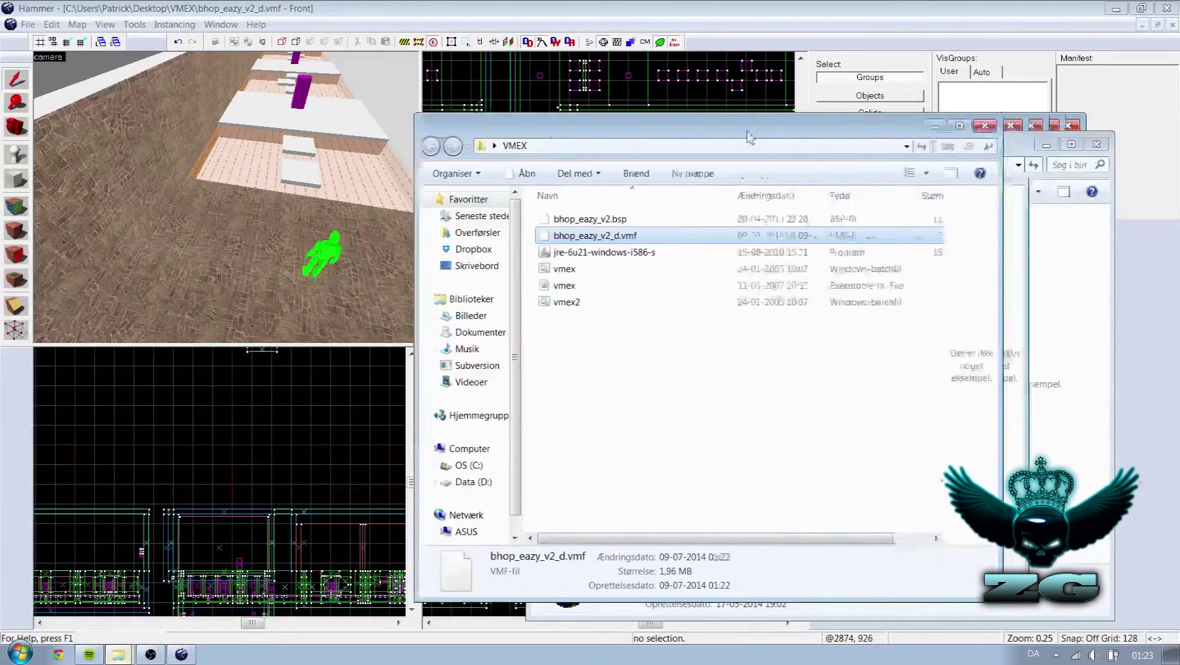
{"action": "left_click_drag", "start_coordinate": [861, 139], "coordinate": [478, 137]}
{"action": "left_click_drag", "start_coordinate": [640, 155], "coordinate": [813, 109]}
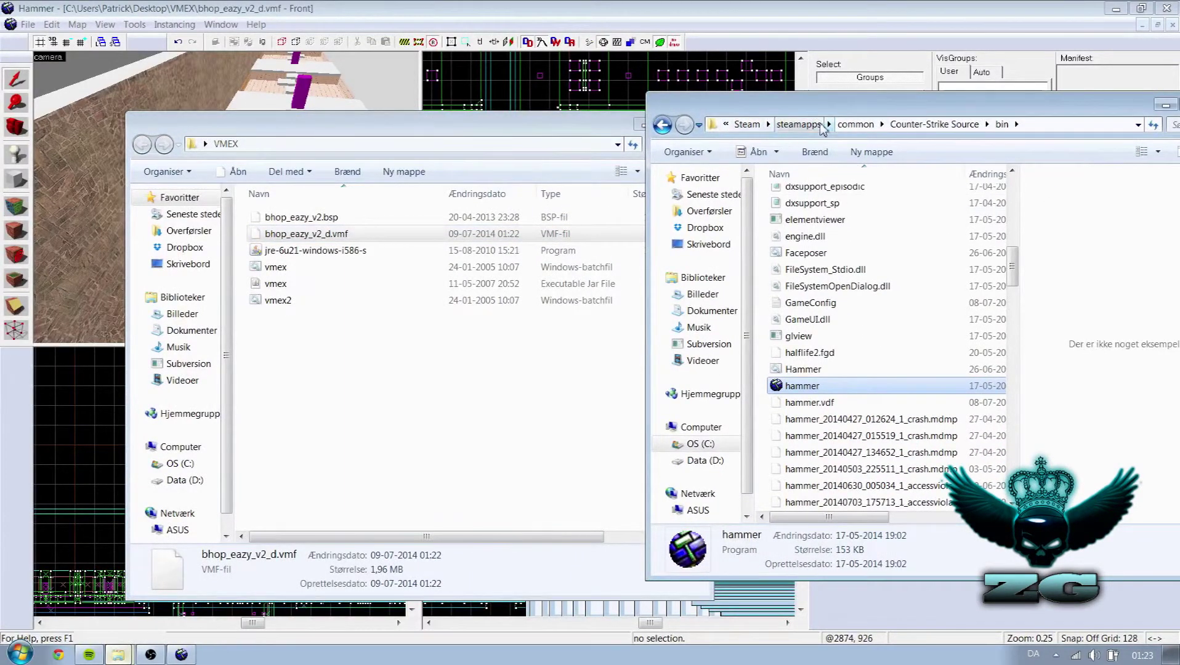
Go to Counter-Strike Source\cstrike\download\maps and select hoejhus9.bsp
{"action": "left_click", "coordinate": [855, 124]}
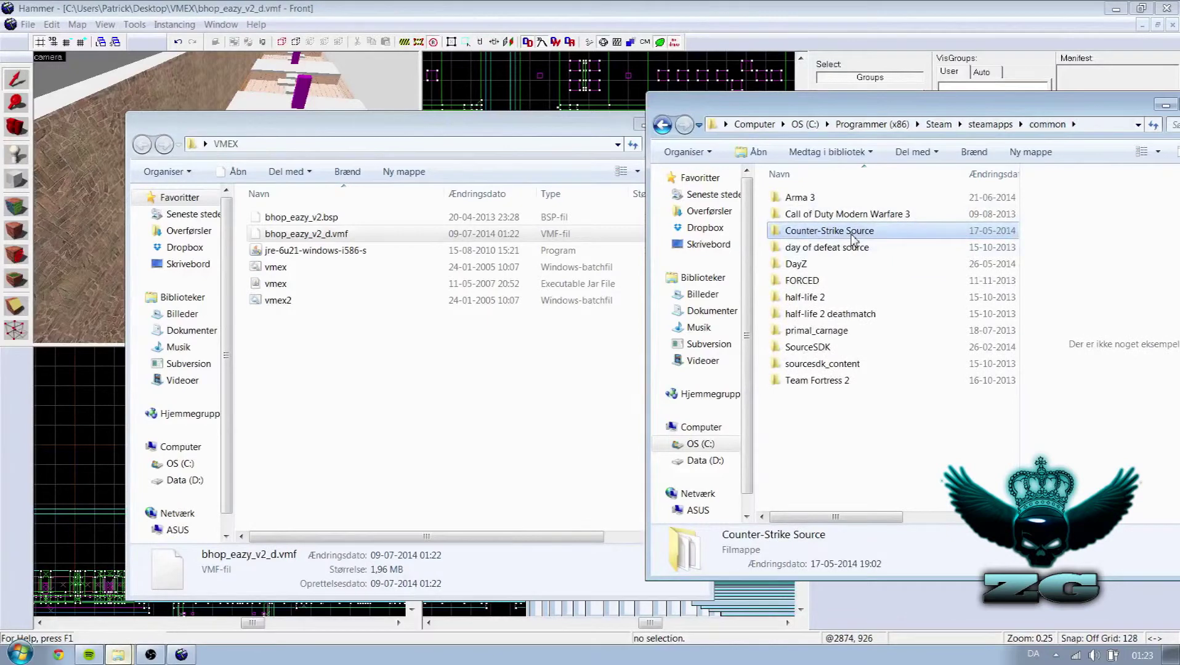
{"action": "double_click", "coordinate": [852, 234]}
{"action": "double_click", "coordinate": [820, 234]}
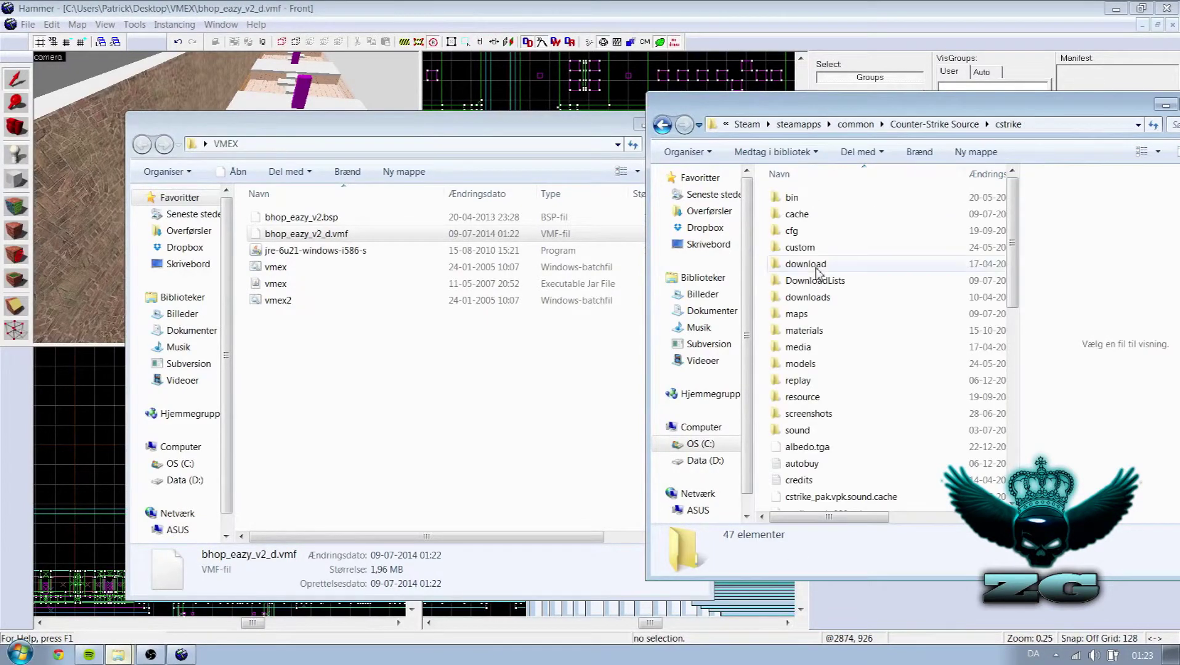
{"action": "double_click", "coordinate": [816, 269]}
{"action": "left_click", "coordinate": [810, 202]}
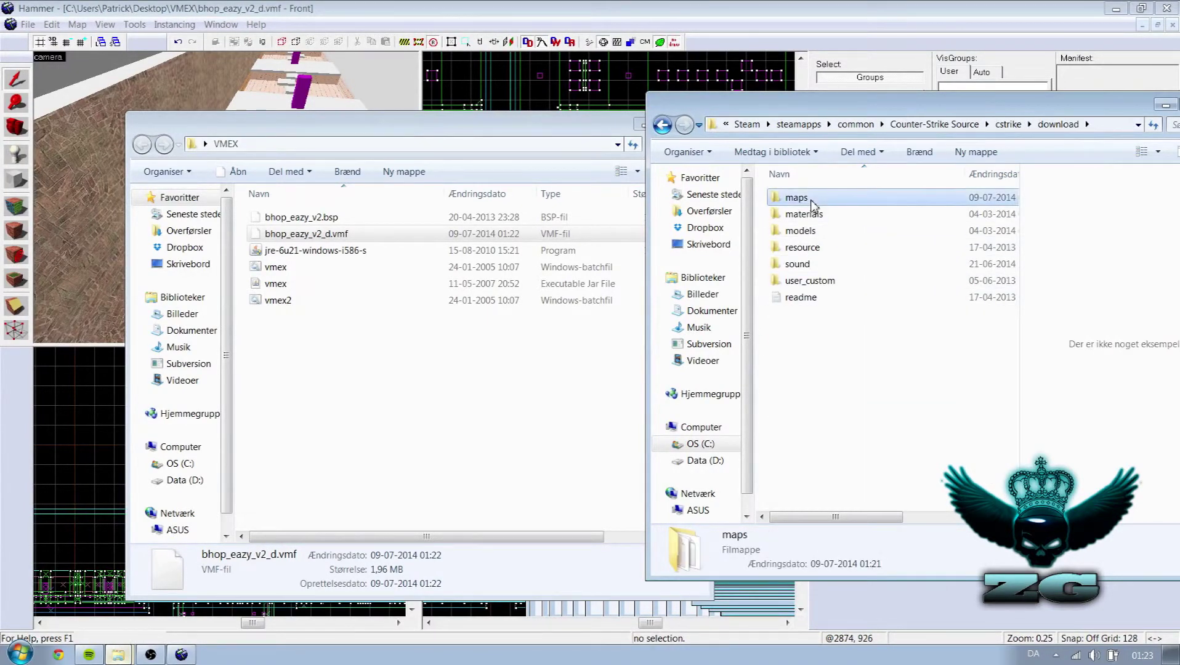
{"action": "double_click", "coordinate": [799, 198]}
{"action": "scroll", "coordinate": [875, 333], "scroll_direction": "down", "scroll_amount": 10}
{"action": "scroll", "coordinate": [871, 328], "scroll_direction": "down", "scroll_amount": 20}
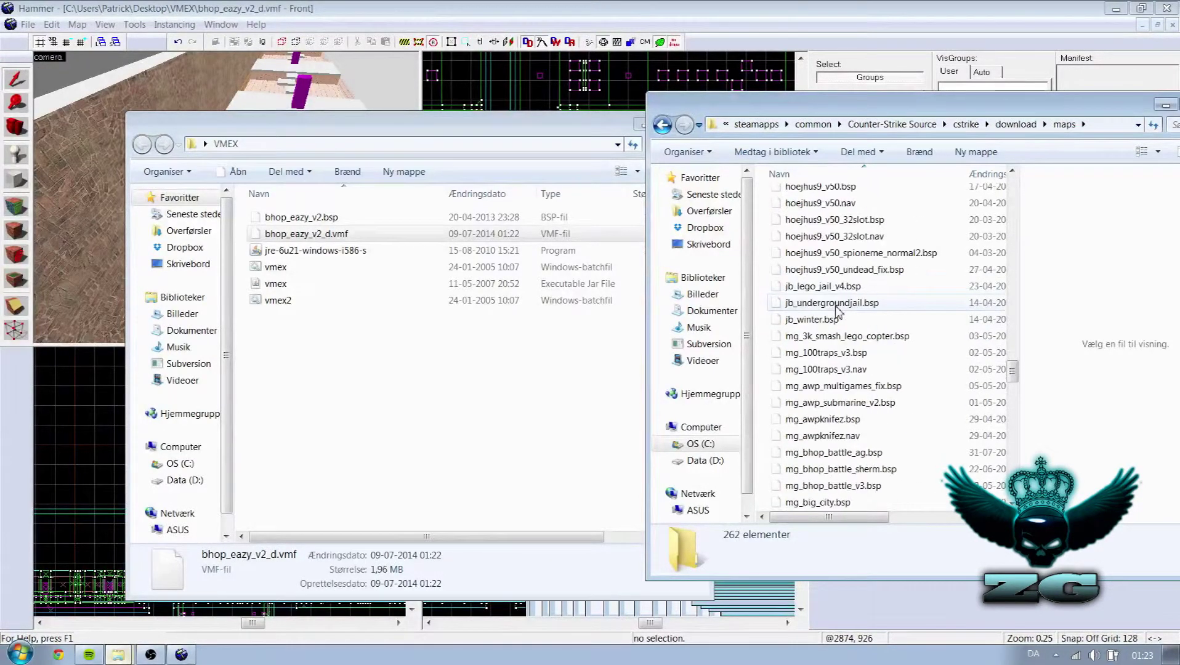
{"action": "scroll", "coordinate": [841, 308], "scroll_direction": "up", "scroll_amount": 3}
{"action": "scroll", "coordinate": [856, 296], "scroll_direction": "down", "scroll_amount": 8}
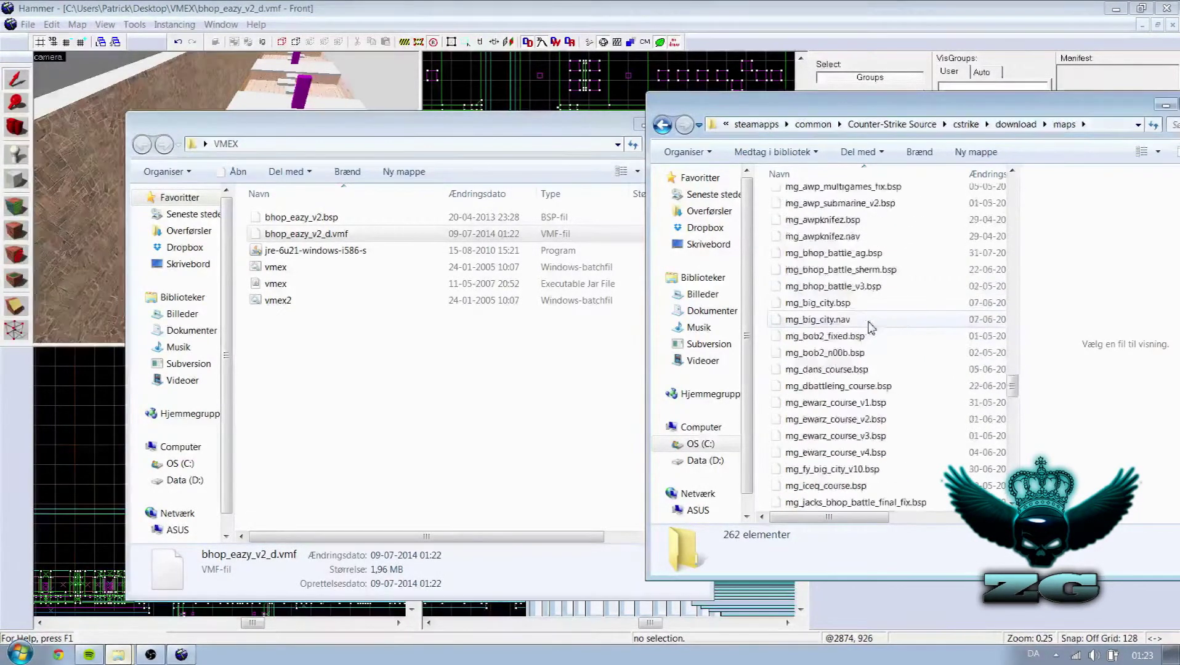
{"action": "scroll", "coordinate": [863, 317], "scroll_direction": "up", "scroll_amount": 10}
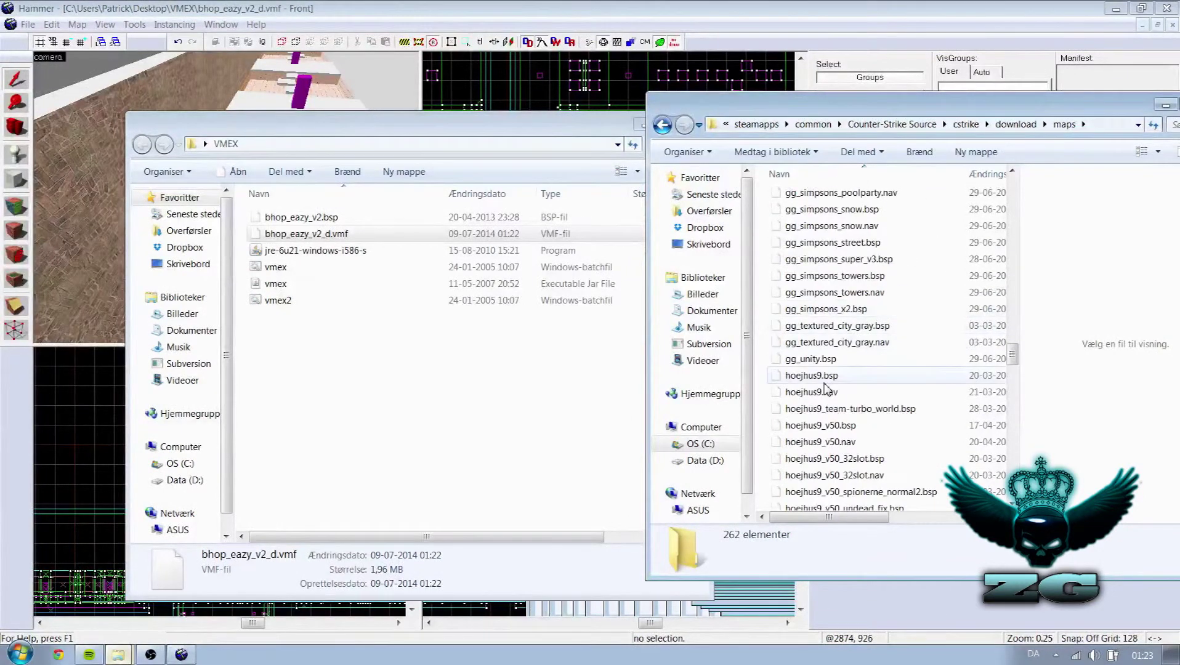
{"action": "left_click", "coordinate": [812, 376]}
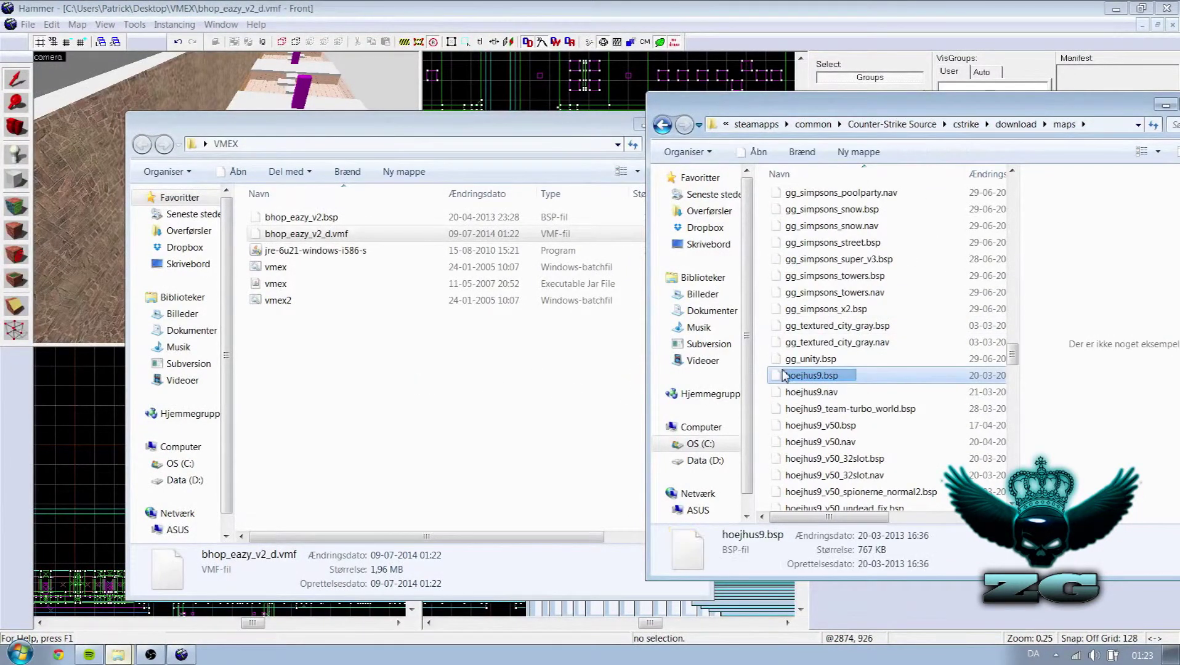
Move hoejhus9.bsp into VMEX and decompile it with vmex into hoejhus9_d.vmf
{"action": "left_click_drag", "start_coordinate": [796, 377], "coordinate": [377, 400]}
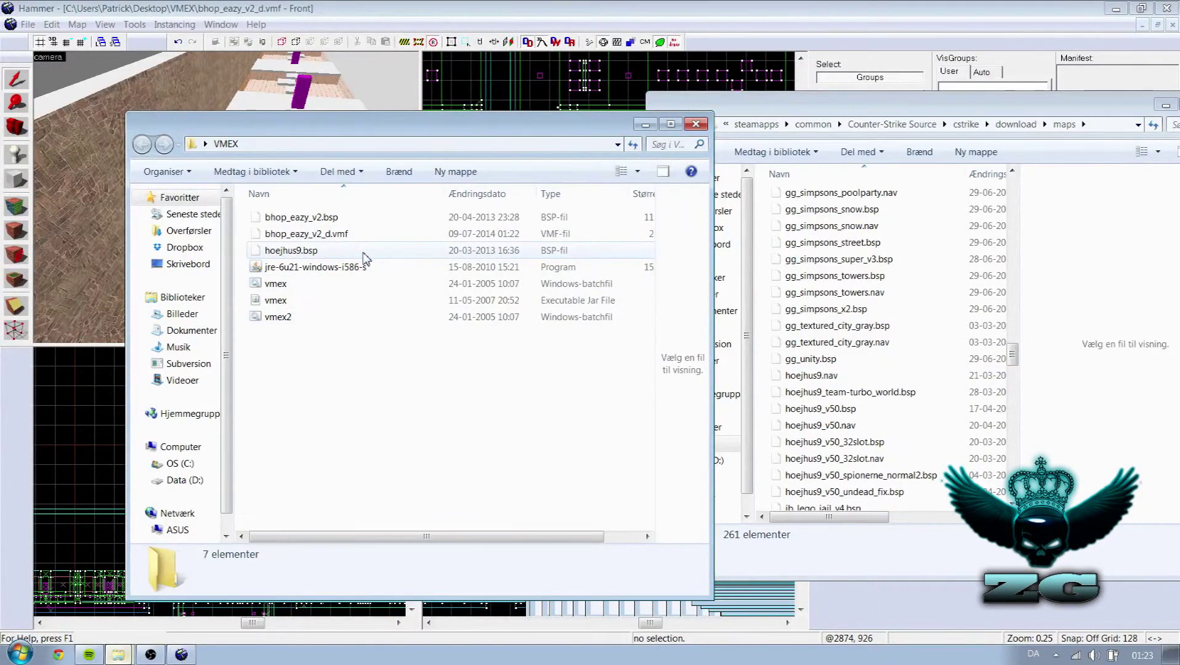
{"action": "left_click_drag", "start_coordinate": [363, 253], "coordinate": [373, 298]}
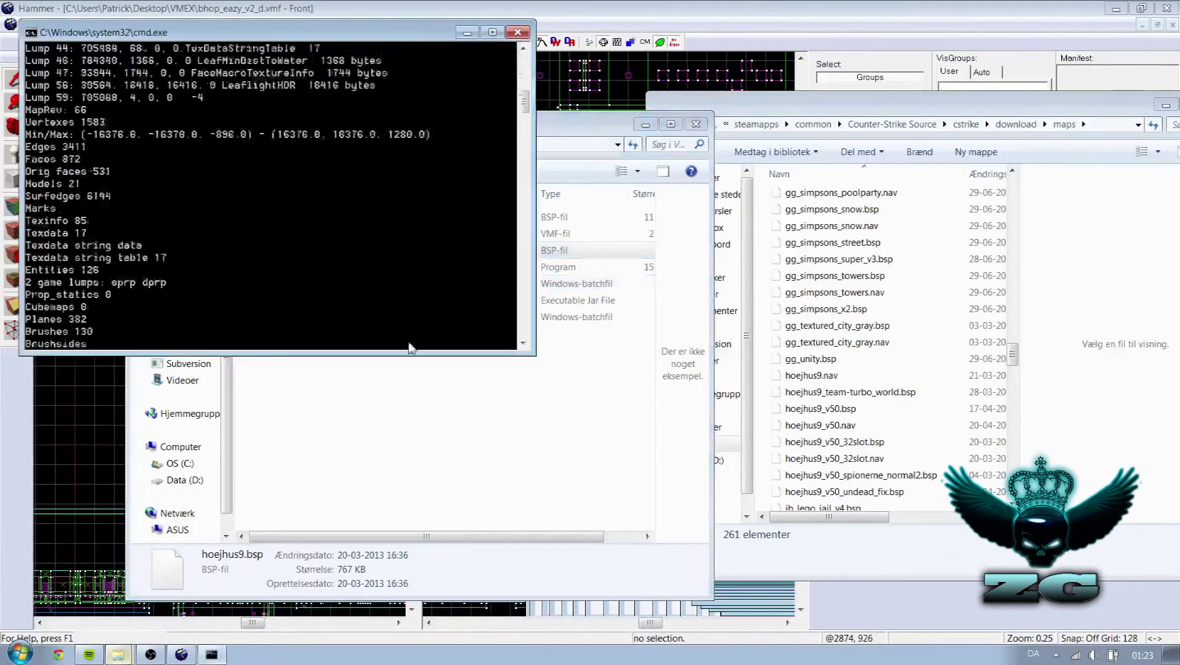
{"action": "left_click", "coordinate": [390, 411]}
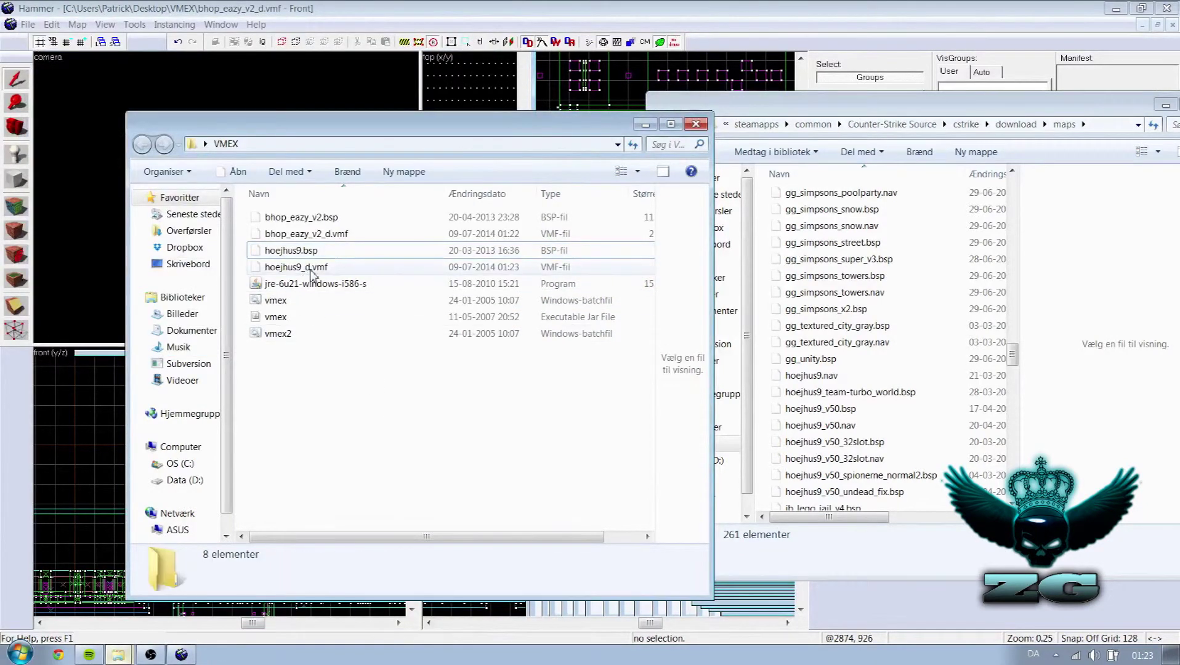
Open hoejhus9_d.vmf in Hammer
{"action": "left_click", "coordinate": [26, 24]}
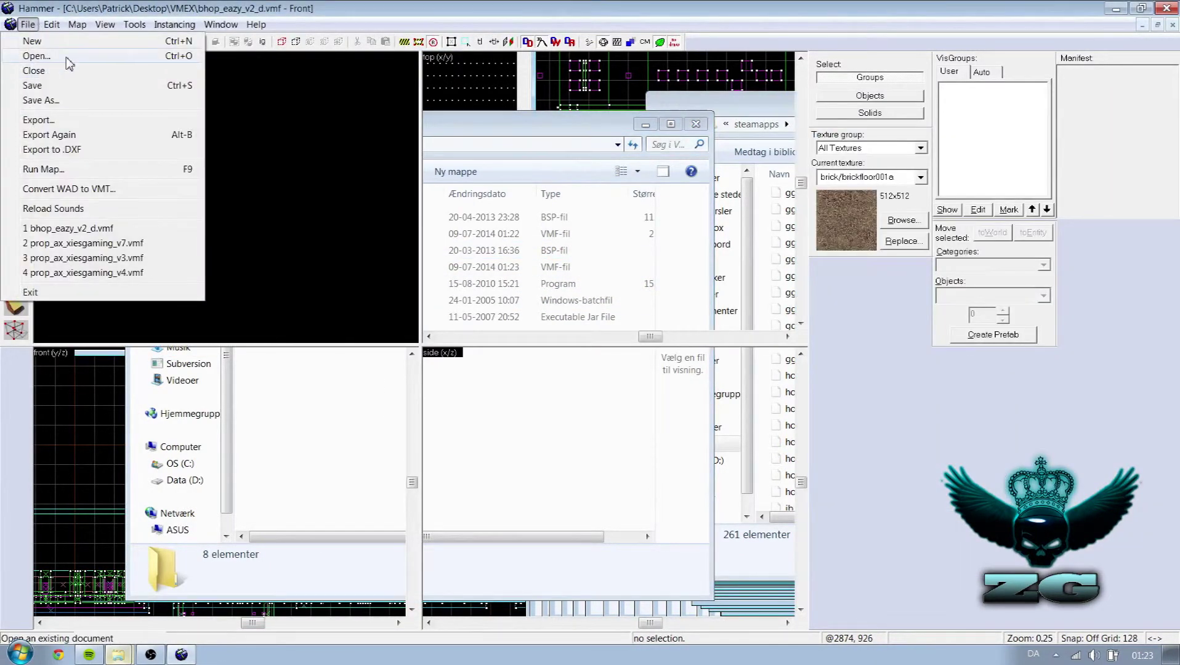
{"action": "left_click", "coordinate": [32, 51]}
{"action": "left_click", "coordinate": [183, 154]}
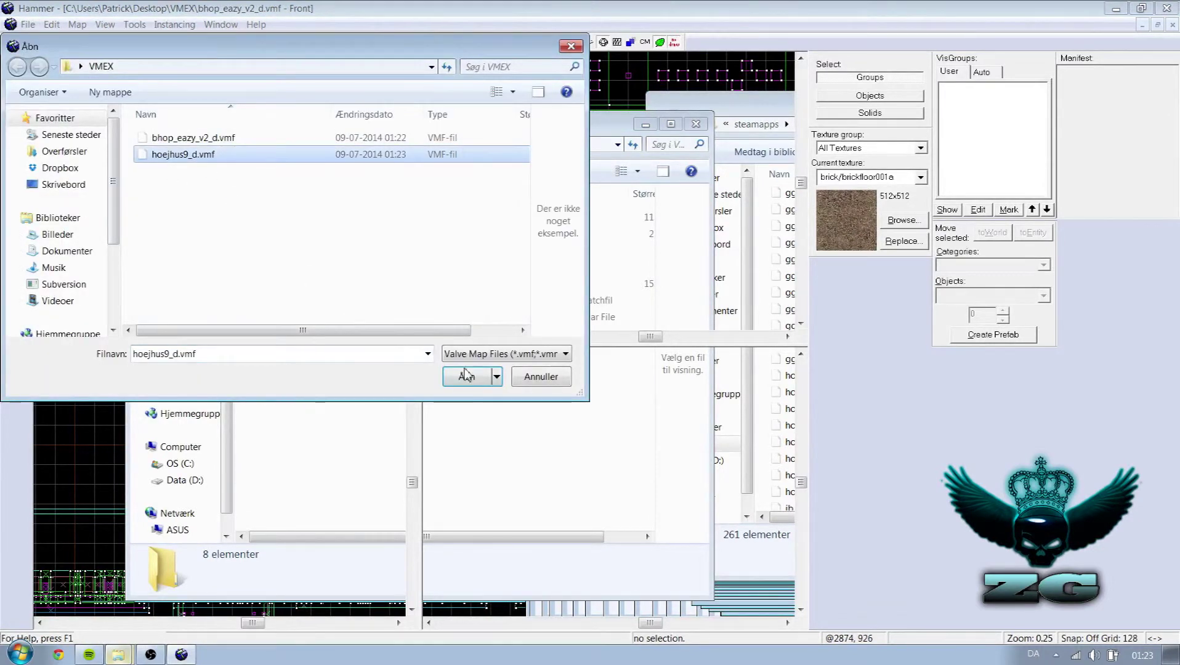
{"action": "left_click", "coordinate": [466, 377]}
{"action": "left_click", "coordinate": [159, 302]}
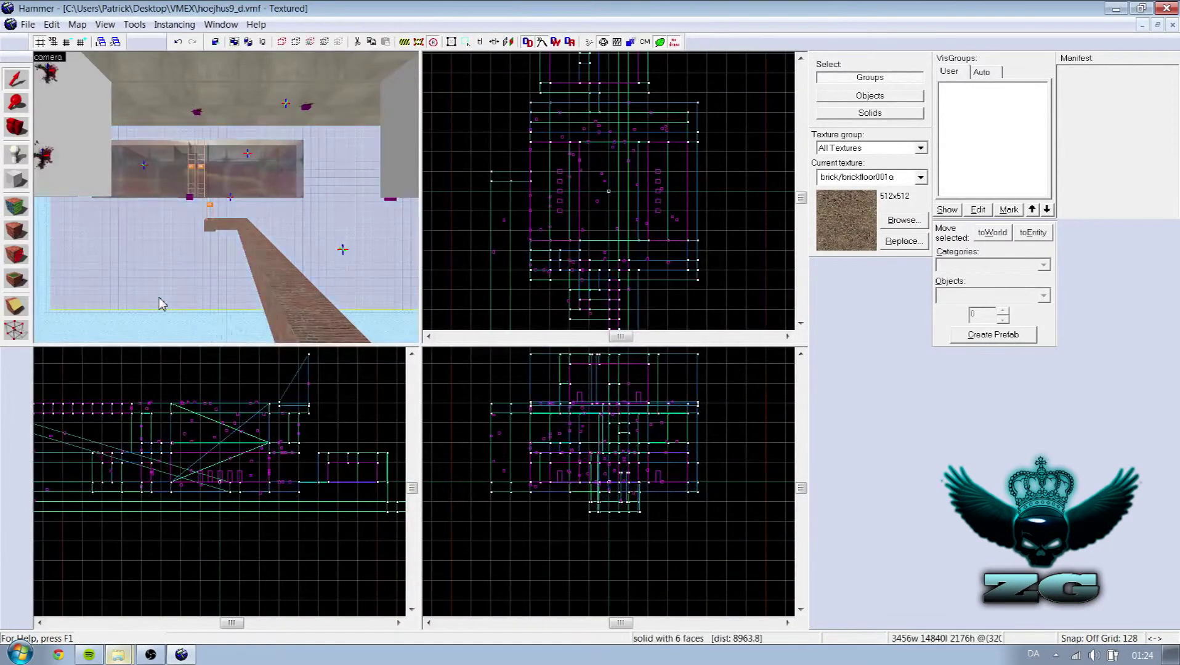
{"action": "key", "text": "w"}
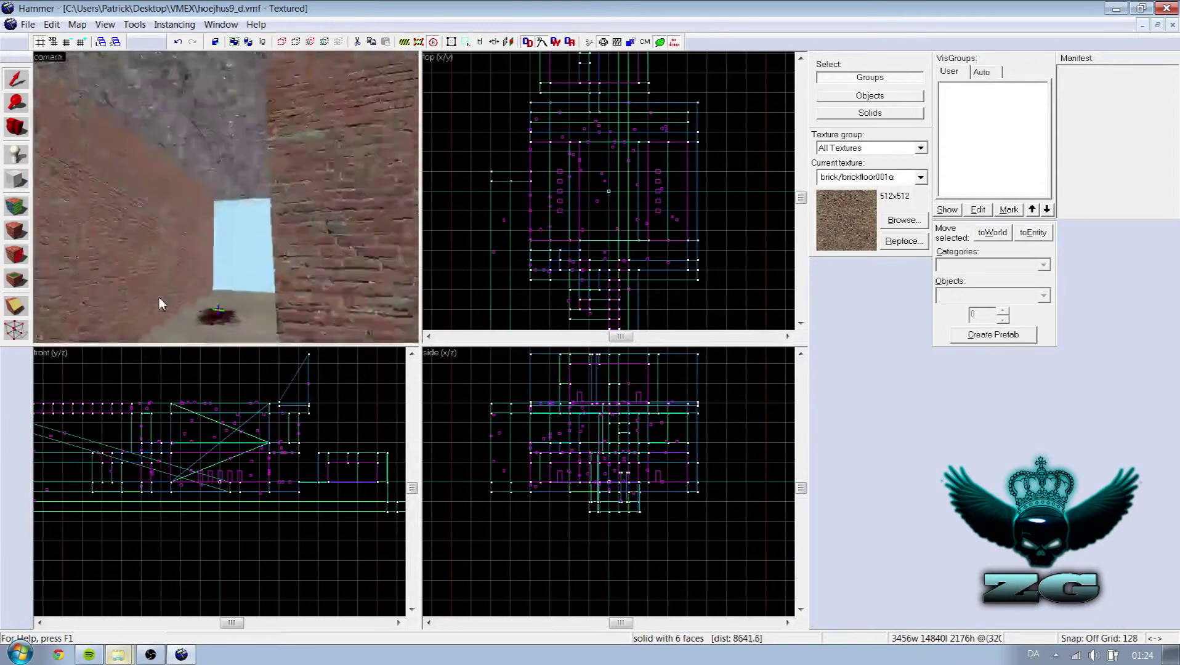
{"action": "key", "text": "w"}
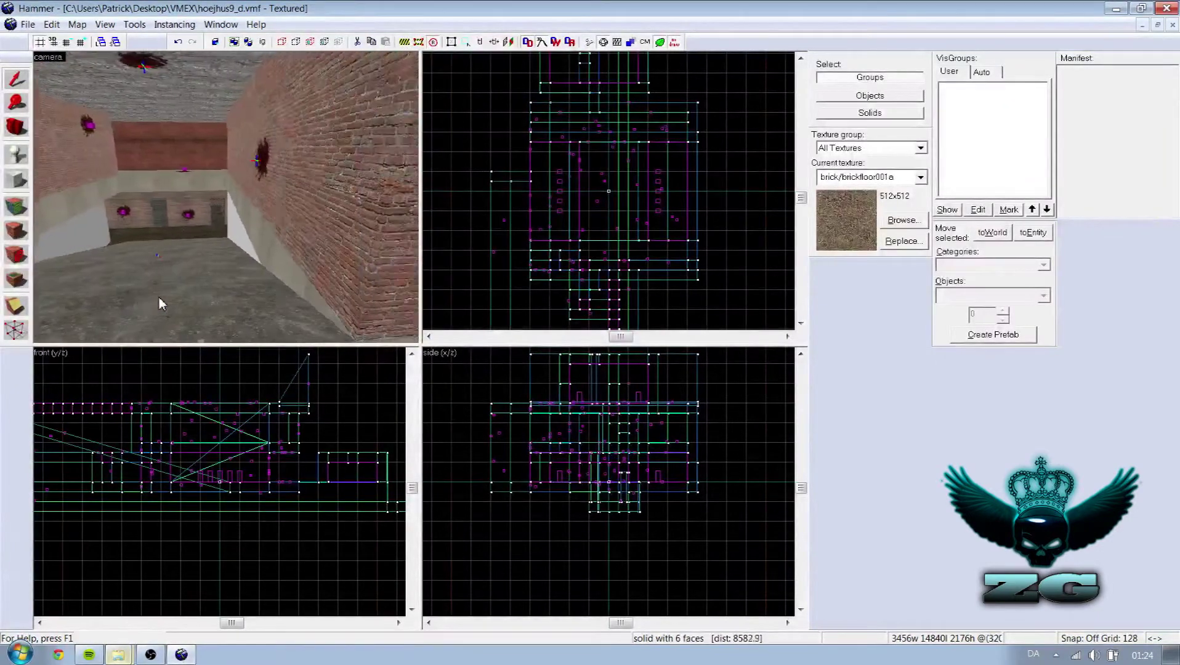
{"action": "key", "text": "w"}
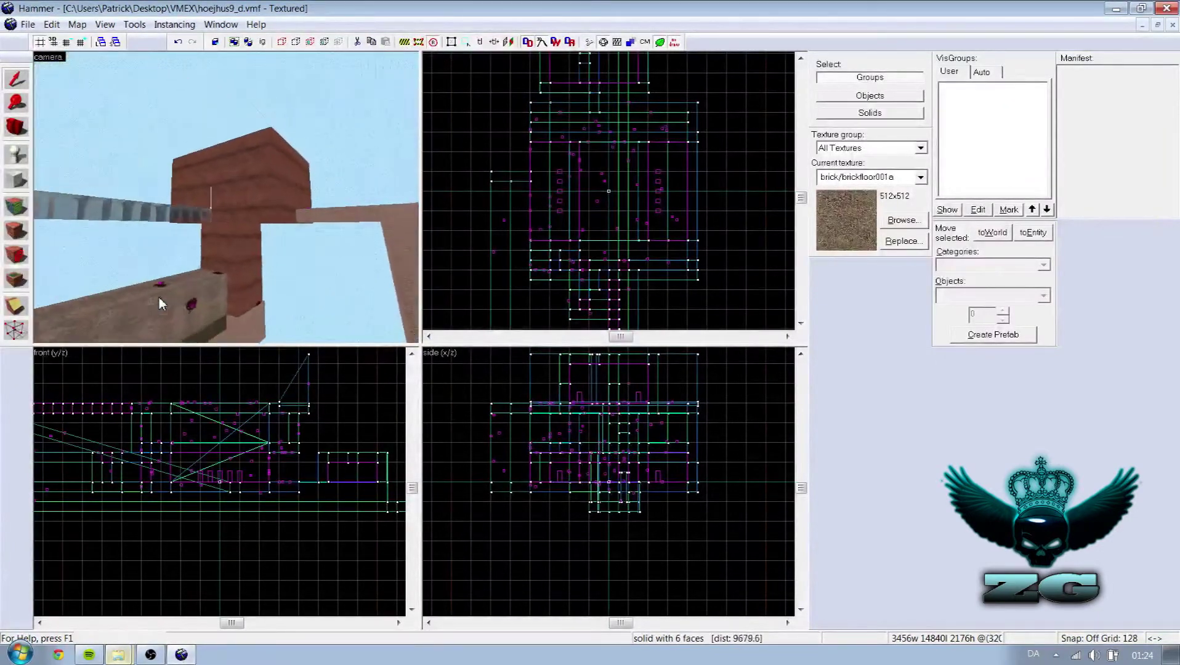
{"action": "key", "text": "w"}
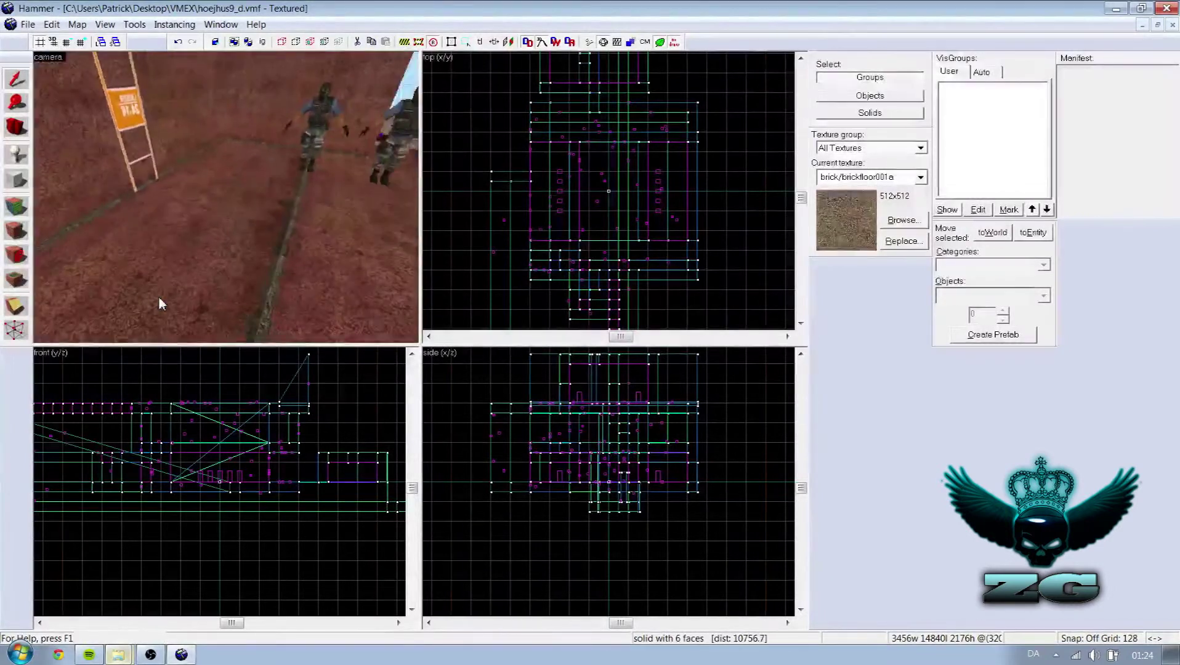
{"action": "key", "text": "w"}
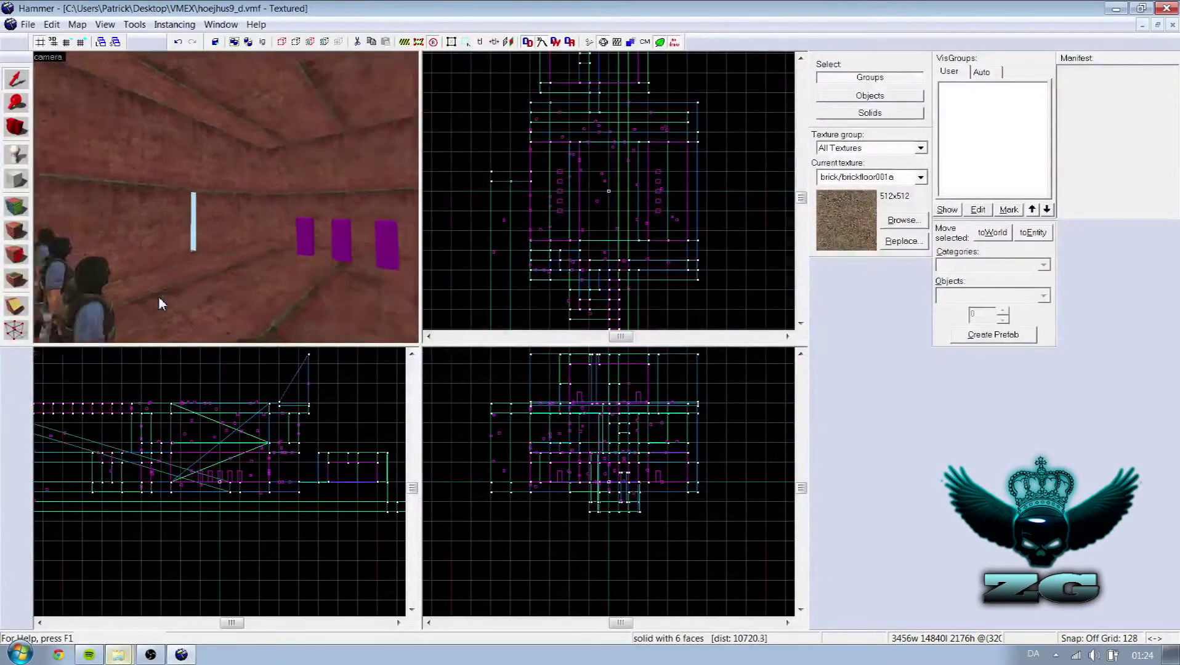
{"action": "key", "text": "w"}
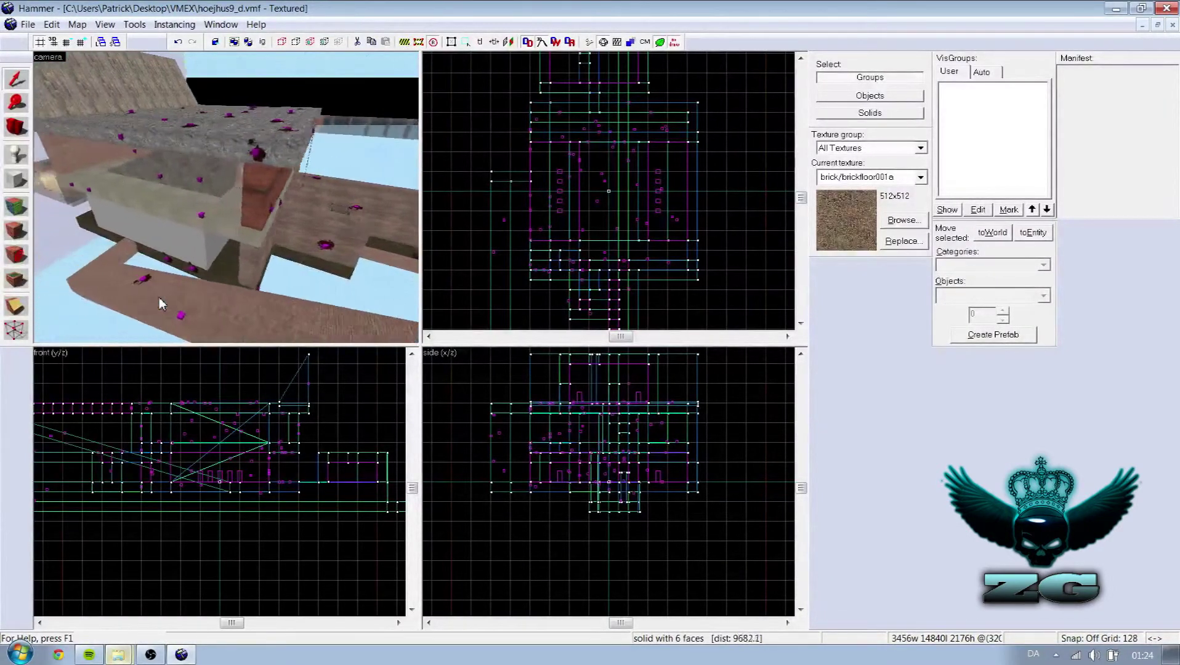
{"action": "key", "text": "w"}
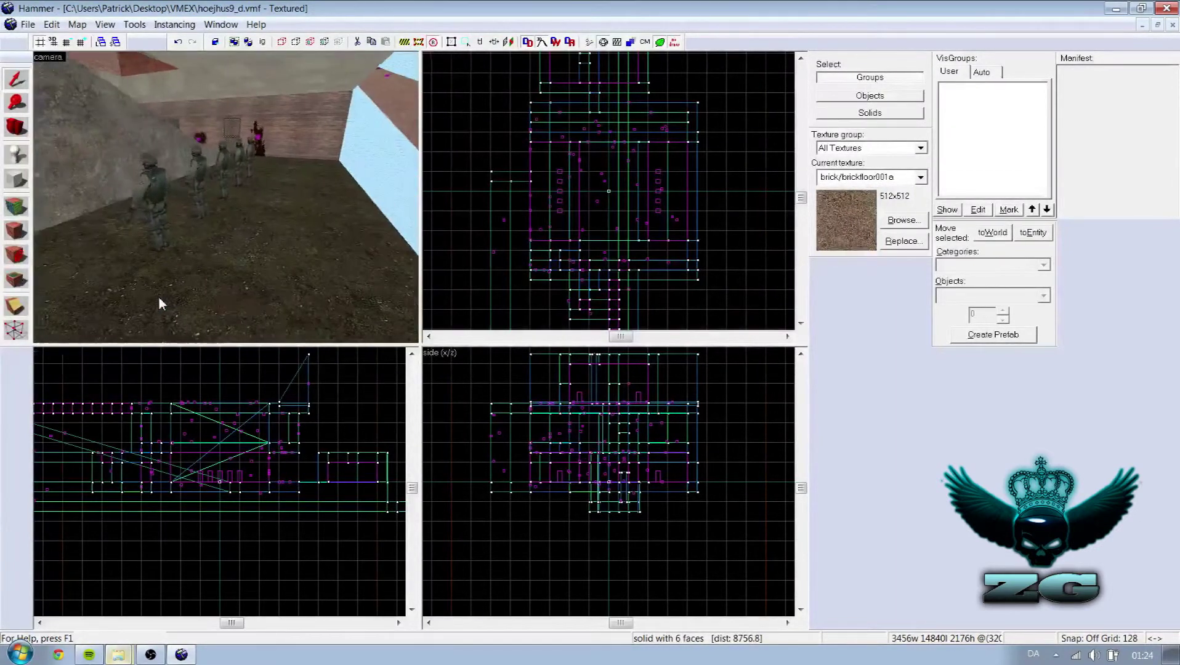
{"action": "key", "text": "w"}
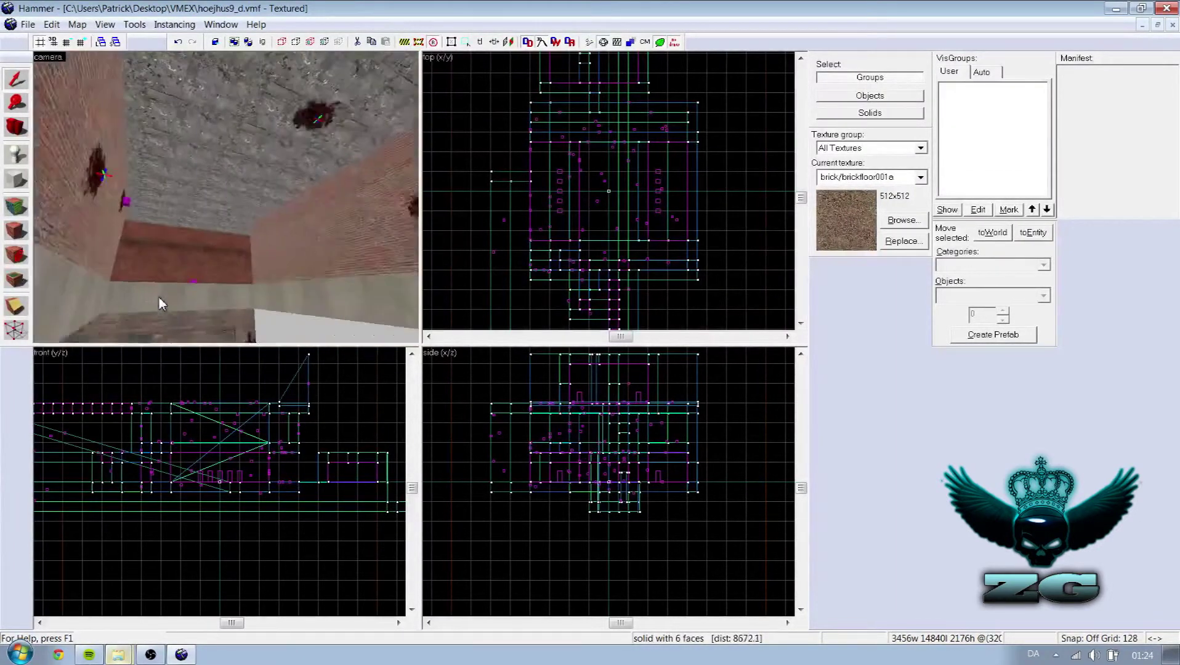
{"action": "key", "text": "w"}
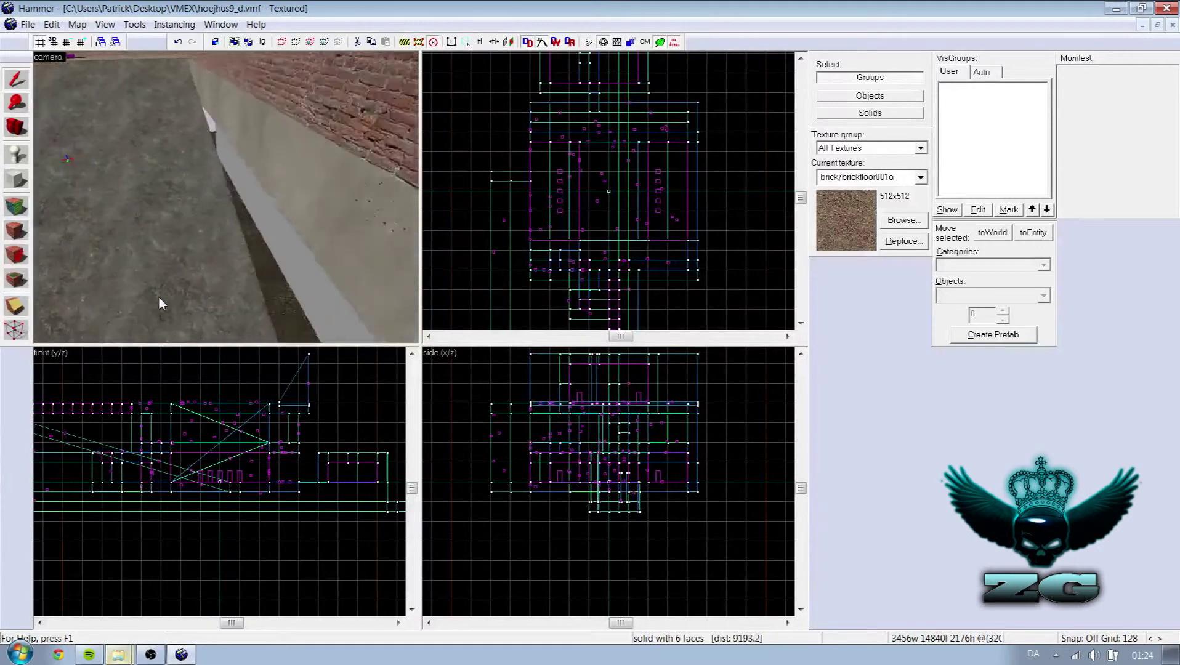
{"action": "key", "text": "w"}
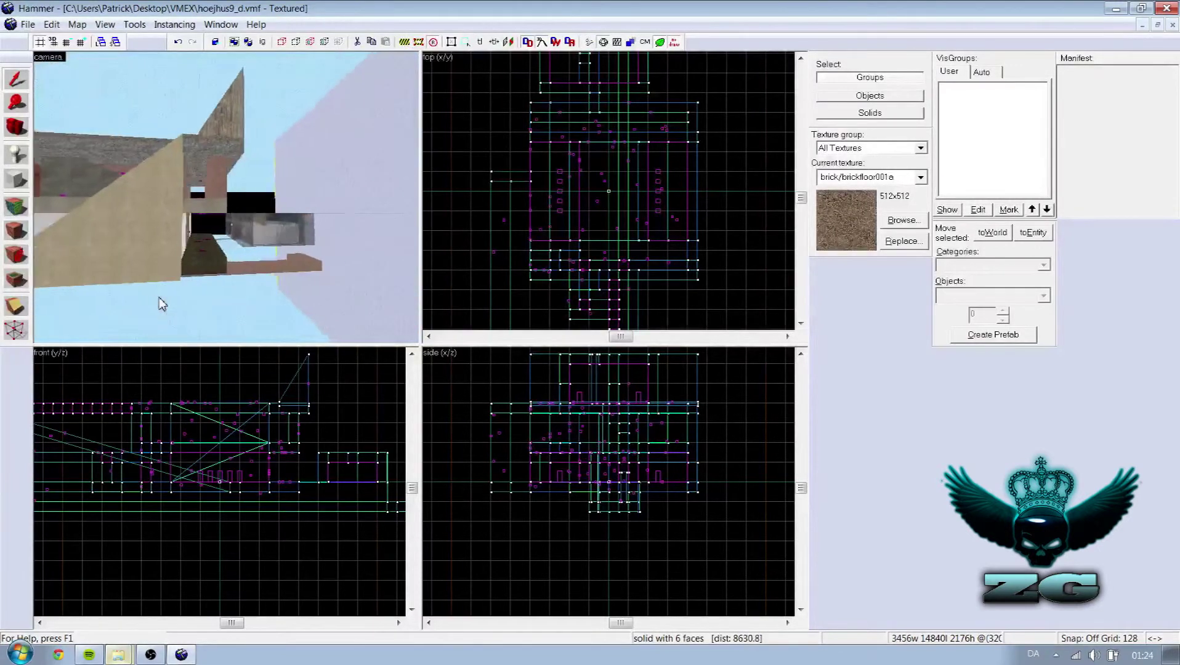
{"action": "key", "text": "w"}
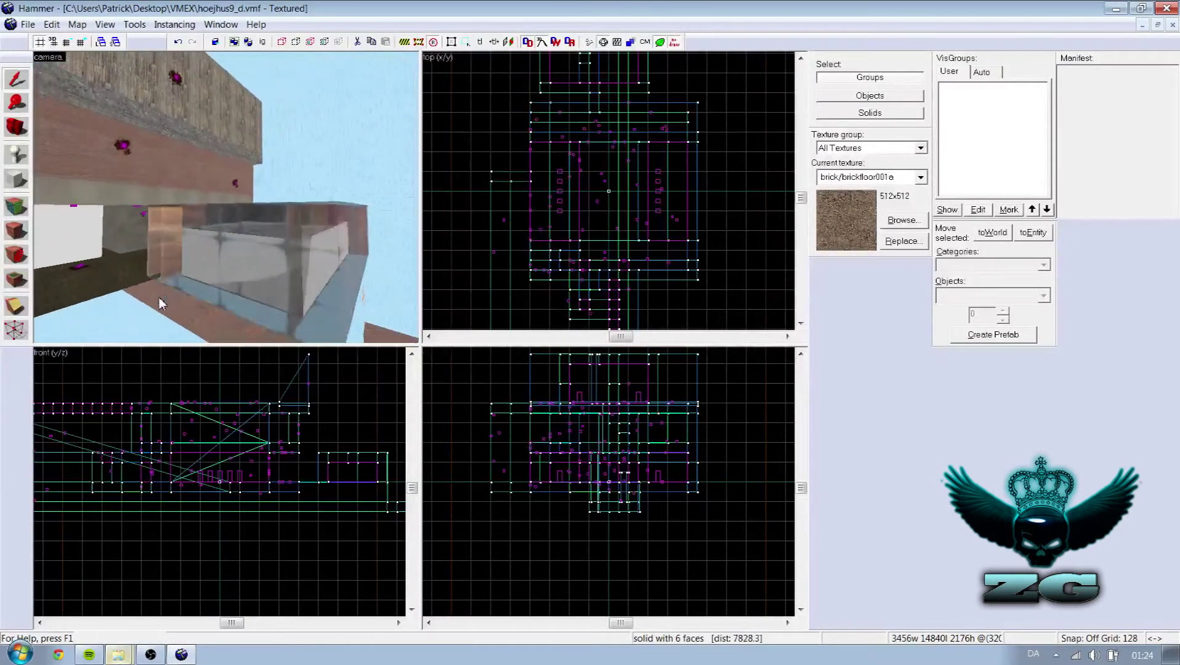
{"action": "key", "text": "s"}
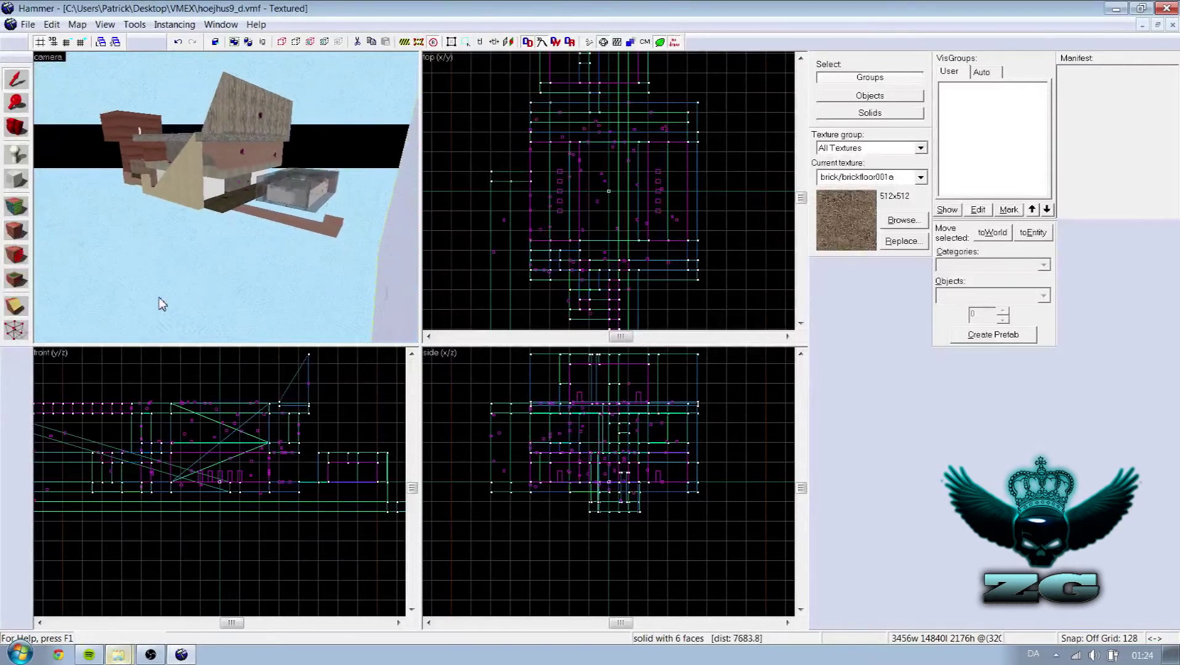